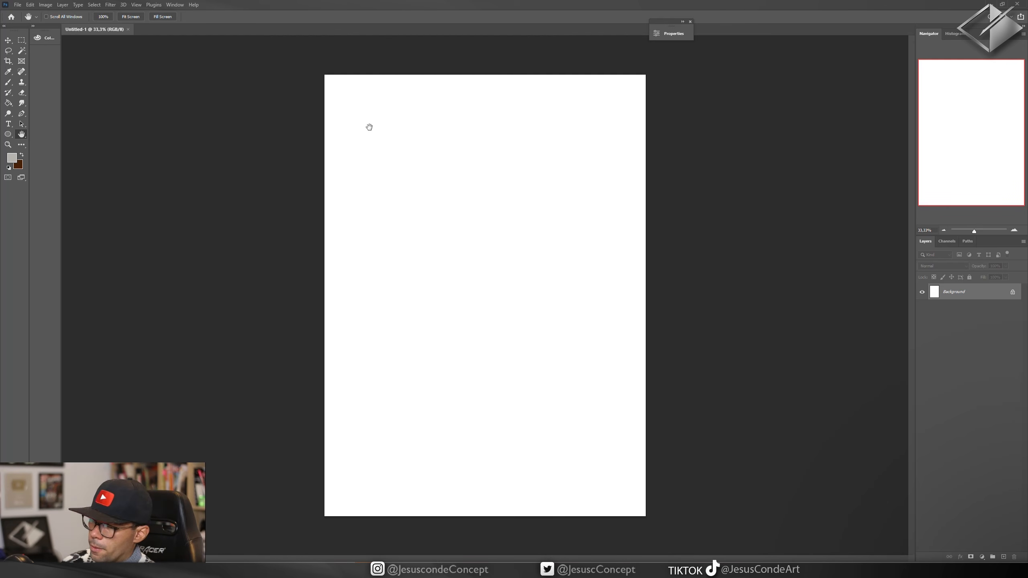
# Step: Create a new document 400 pixels wide and 400 pixels high at 100 pixels/inch
pyautogui.hotkey('ctrl', 'n')
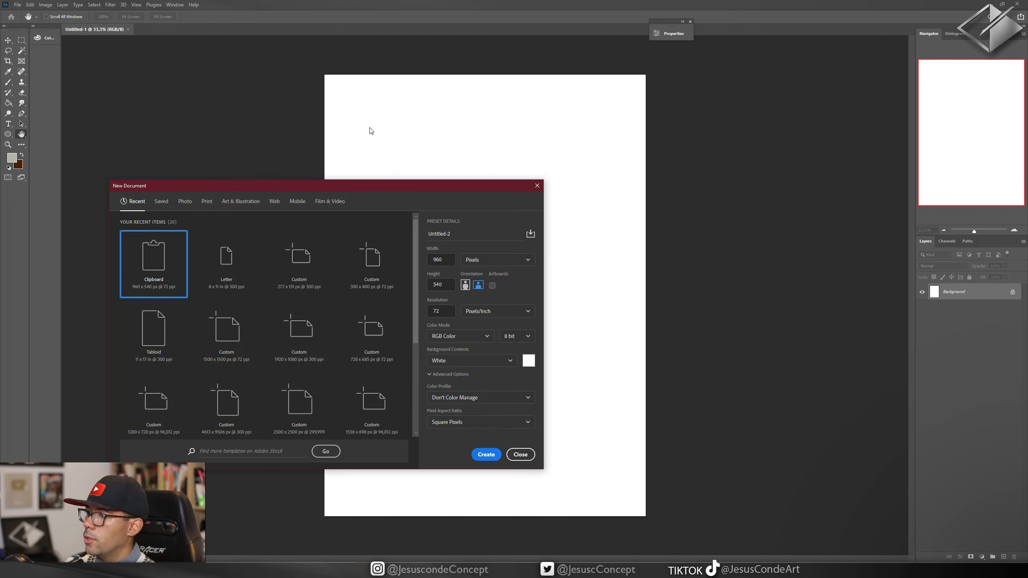
pyautogui.doubleClick(440, 261)
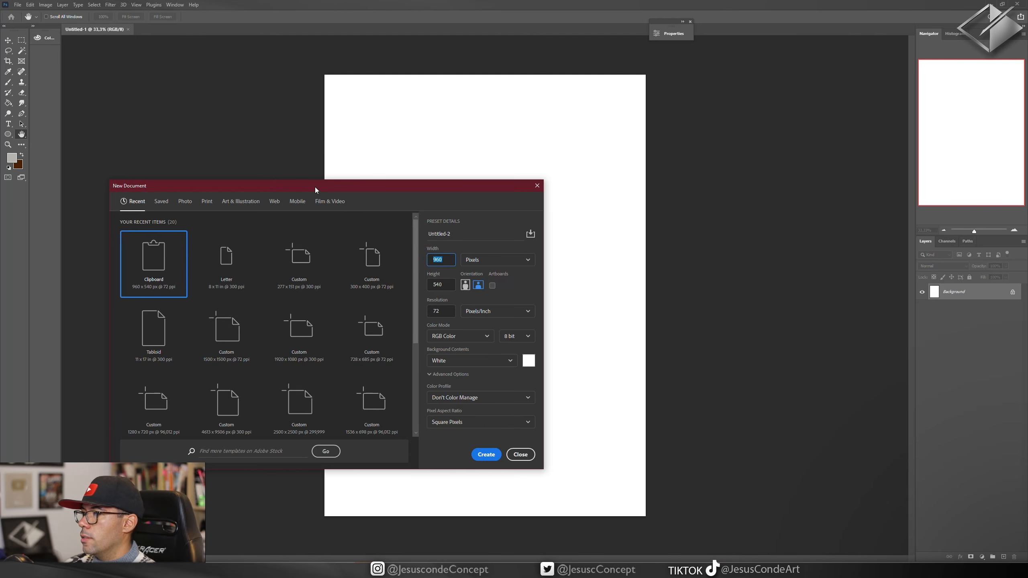
pyautogui.moveTo(316, 188)
pyautogui.mouseDown()
pyautogui.moveTo(336, 182)
pyautogui.moveTo(329, 174)
pyautogui.mouseUp()
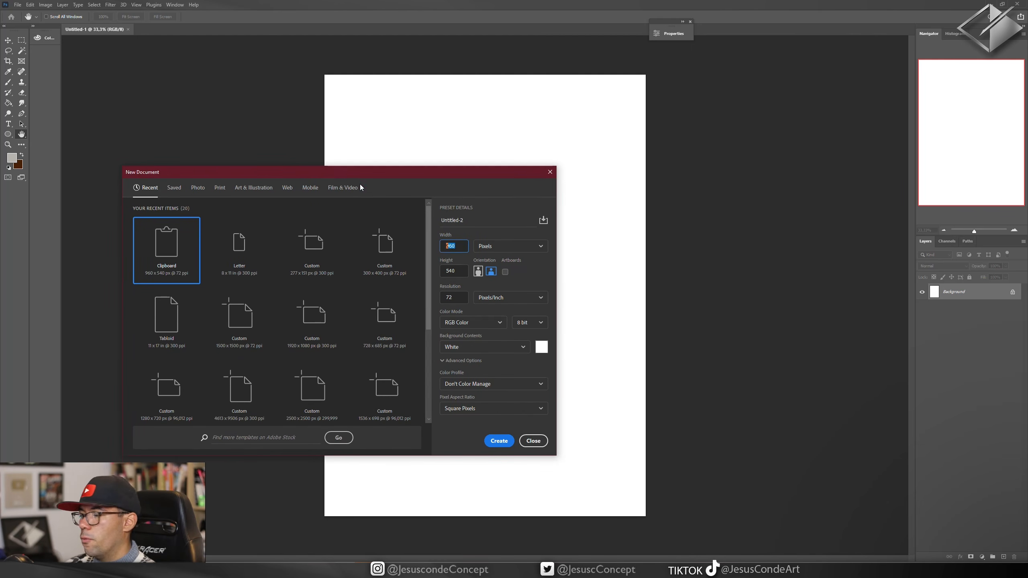
pyautogui.click(463, 246)
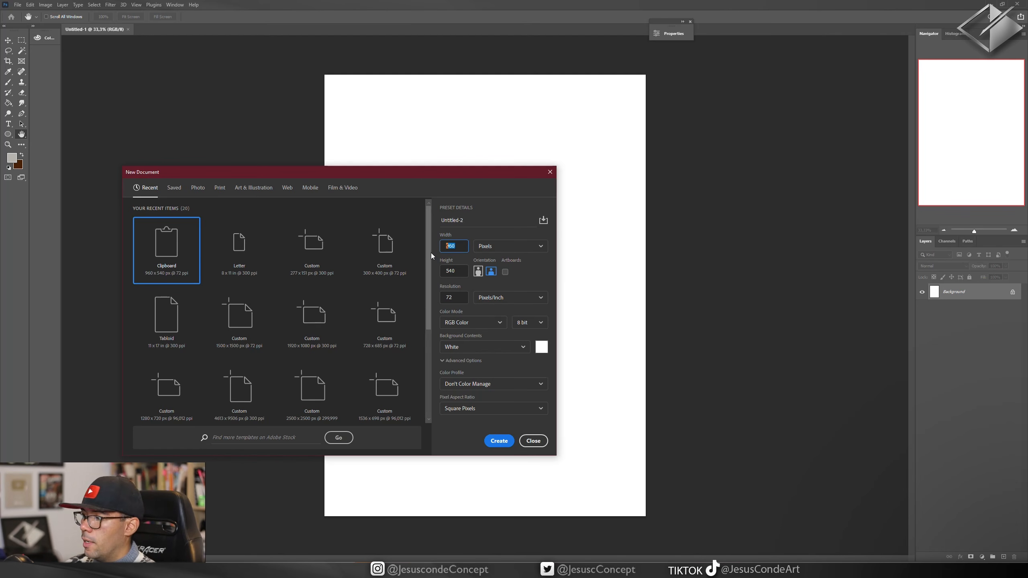
pyautogui.write('400')
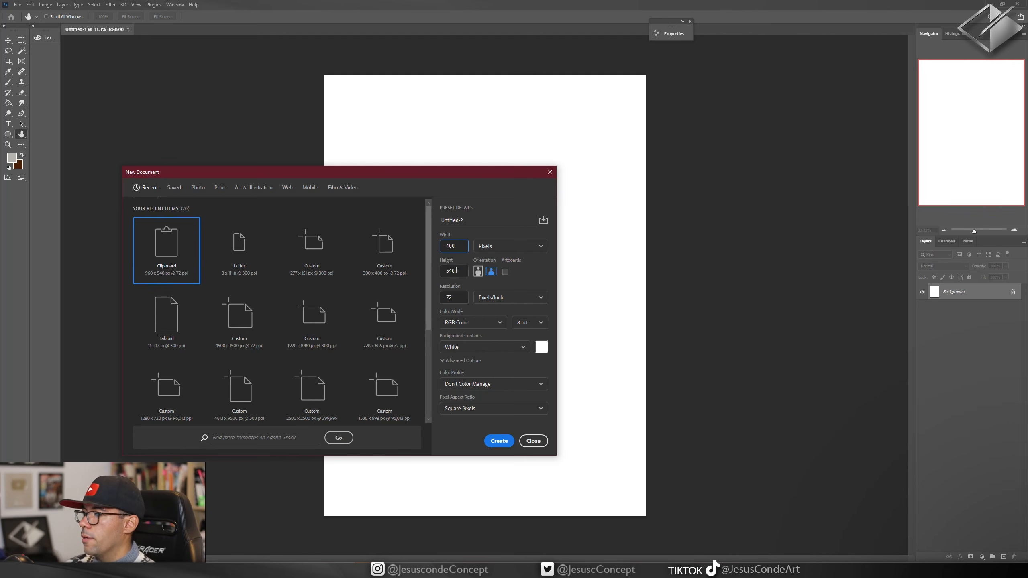
pyautogui.doubleClick(456, 270)
pyautogui.write('400')
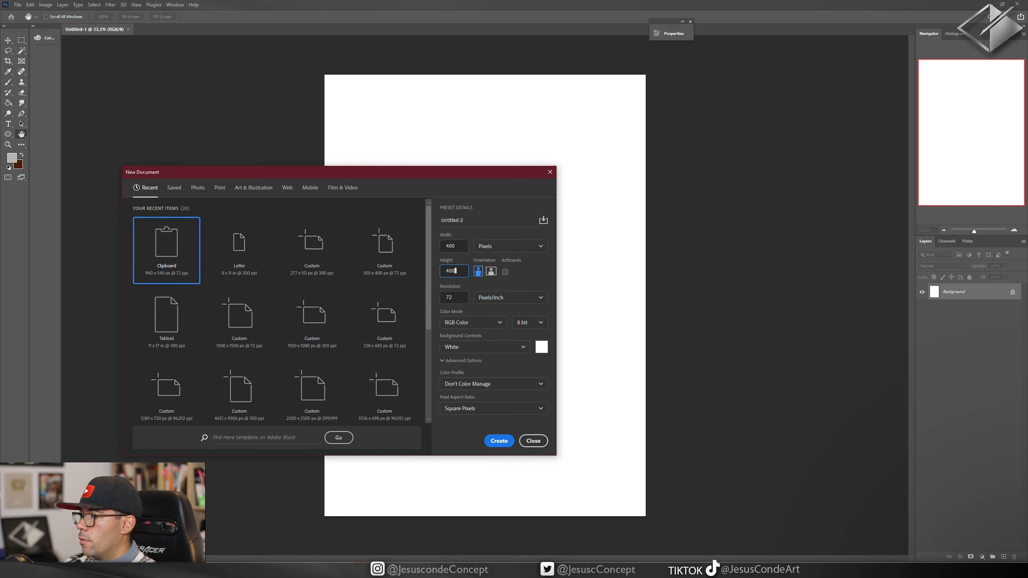
pyautogui.doubleClick(462, 298)
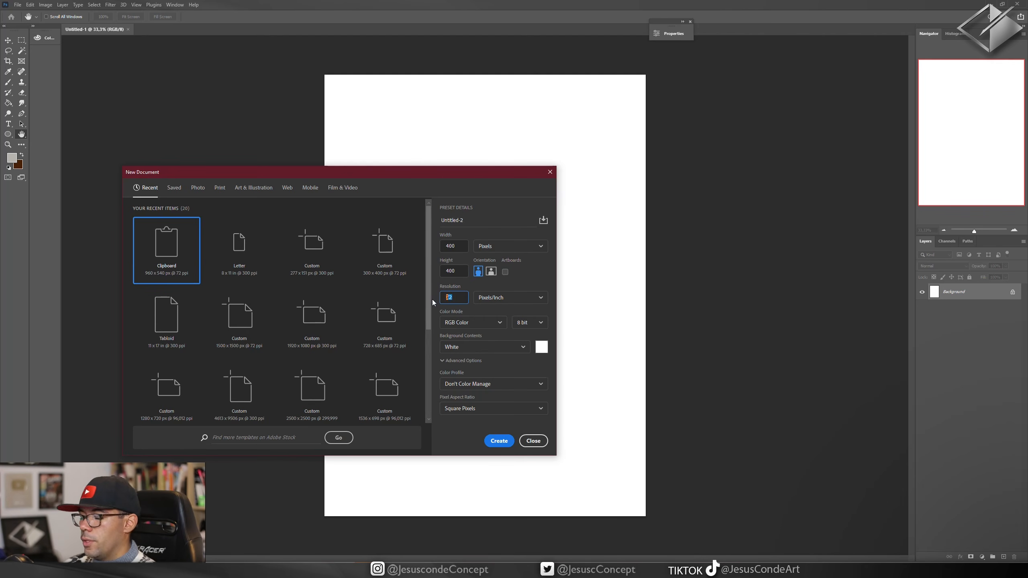
pyautogui.write('100')
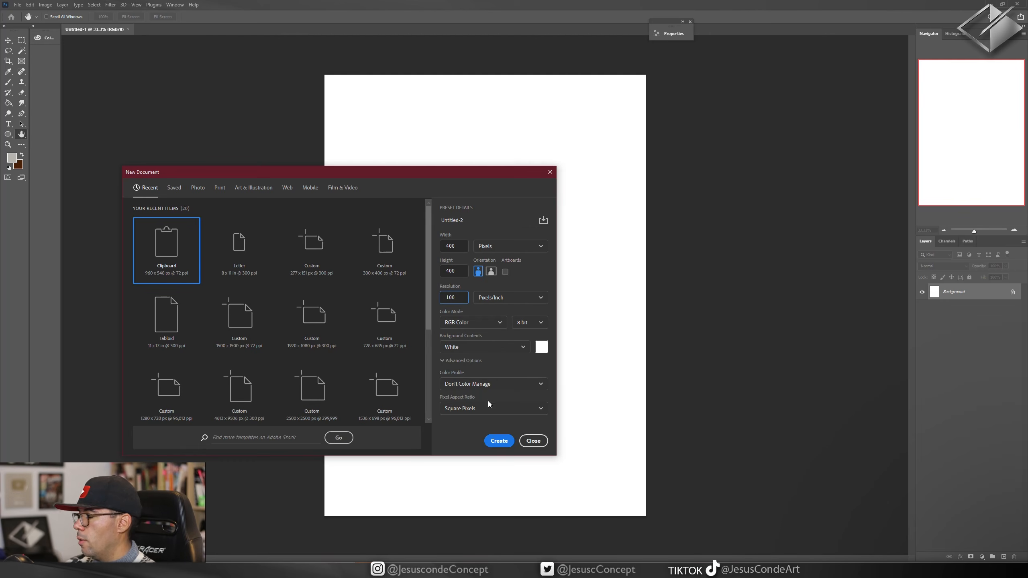
pyautogui.click(499, 443)
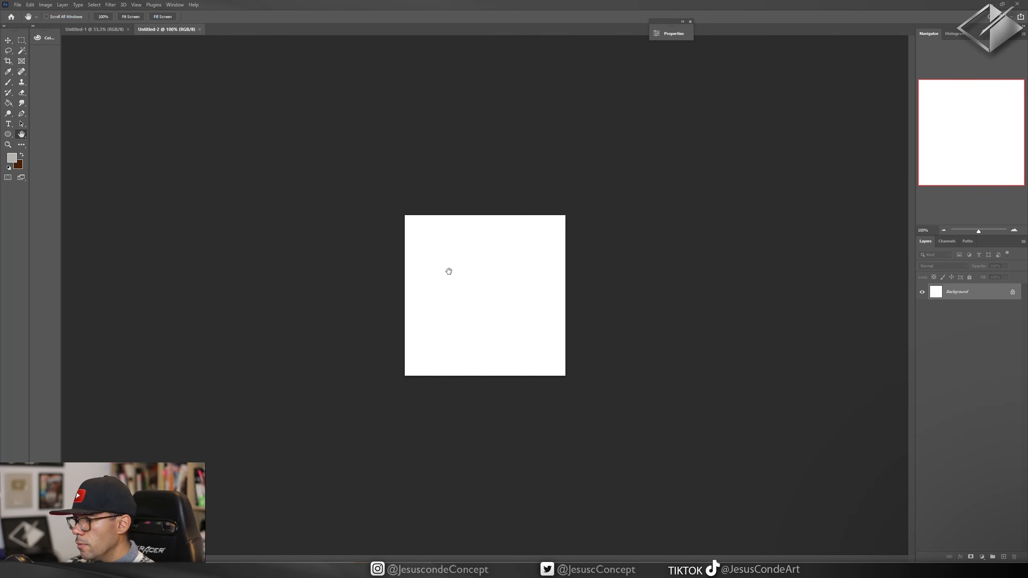
# Step: Add a new layer and choose the hard round brush from Pinceles generales with black as the foreground color
pyautogui.hotkey('ctrl', 'shift', 'n')
pyautogui.press('Return')
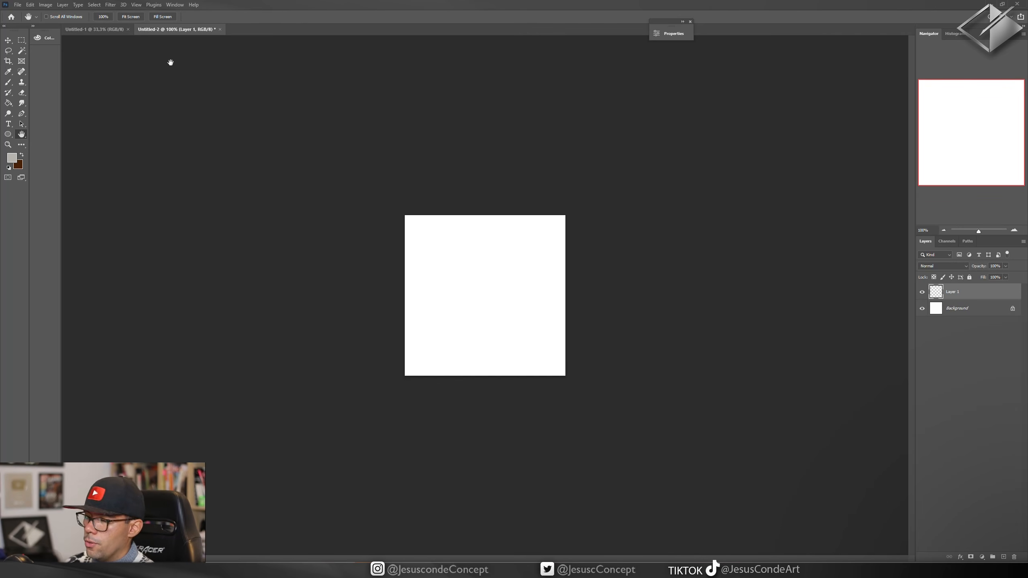
pyautogui.press('b')
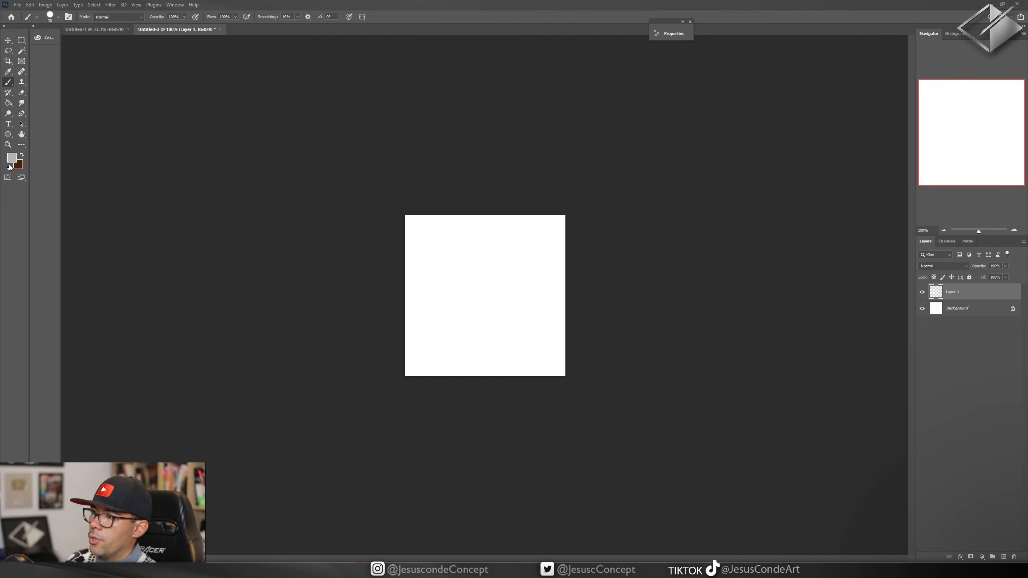
pyautogui.click(57, 16)
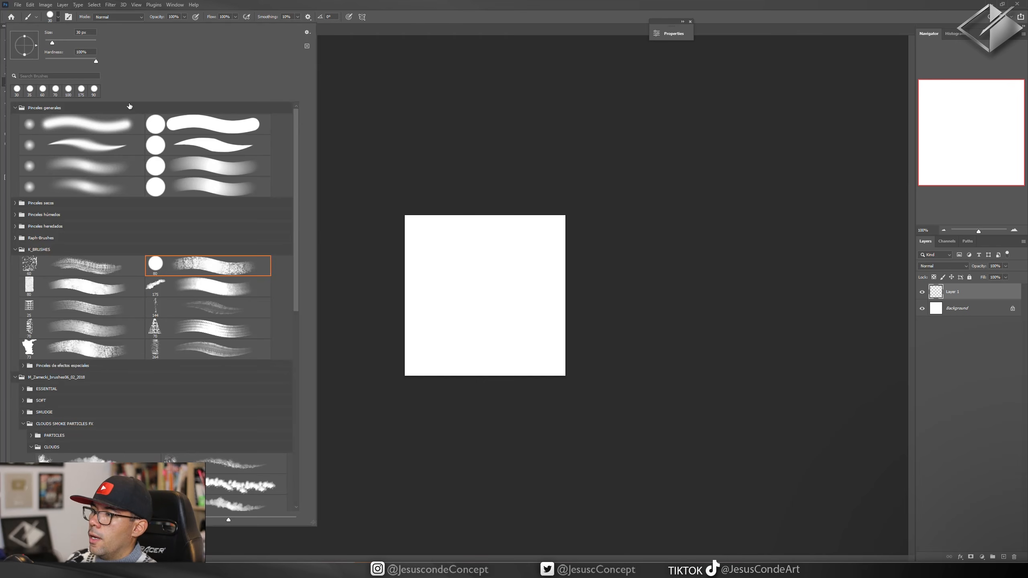
pyautogui.click(184, 123)
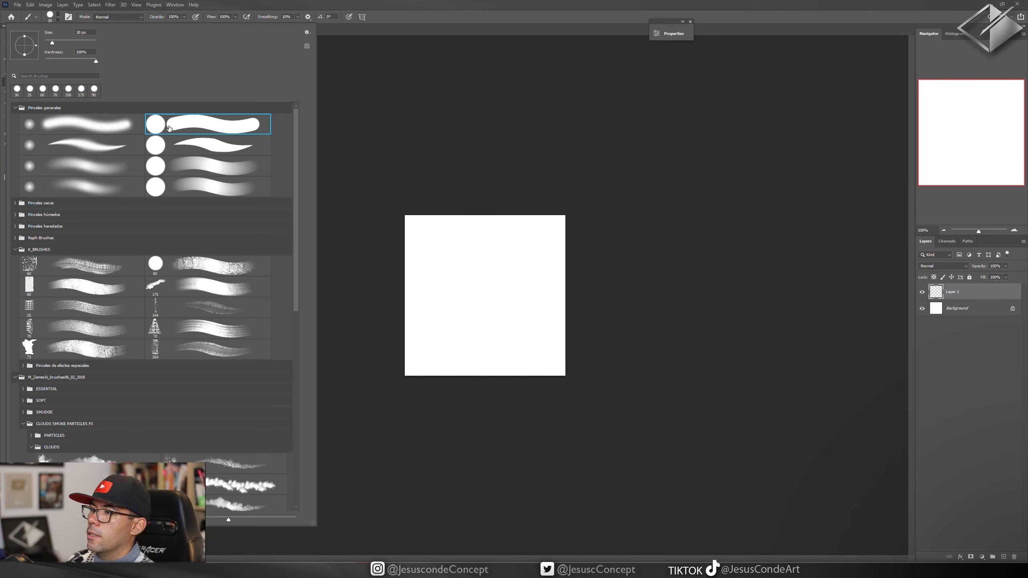
pyautogui.click(413, 48)
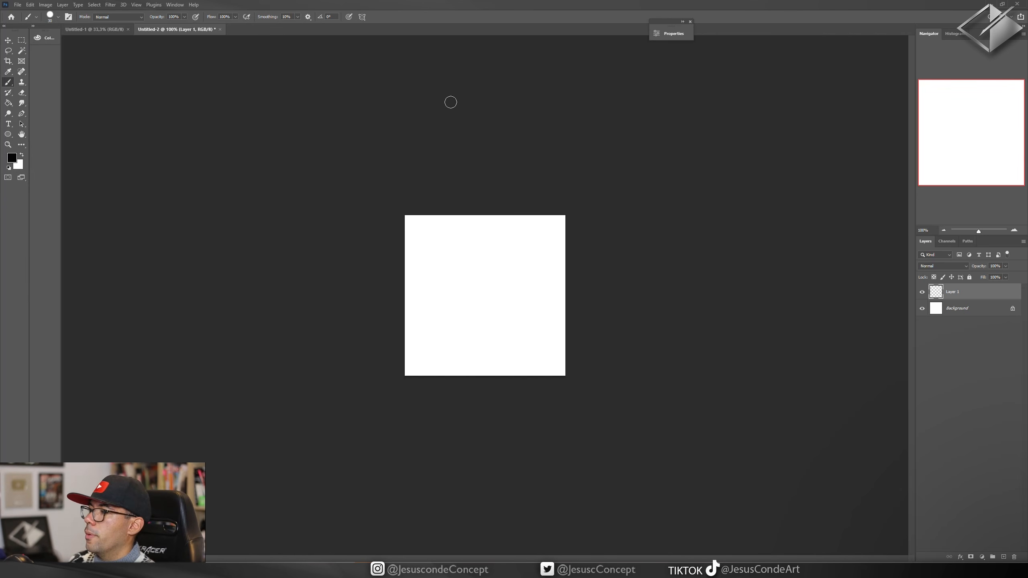
# Step: Reduce the brush size and paint an irregular black blot with a few separate dots near the canvas center
pyautogui.press('z')
pyautogui.moveTo(490, 255); pyautogui.dragTo(506, 241)
pyautogui.press('b')
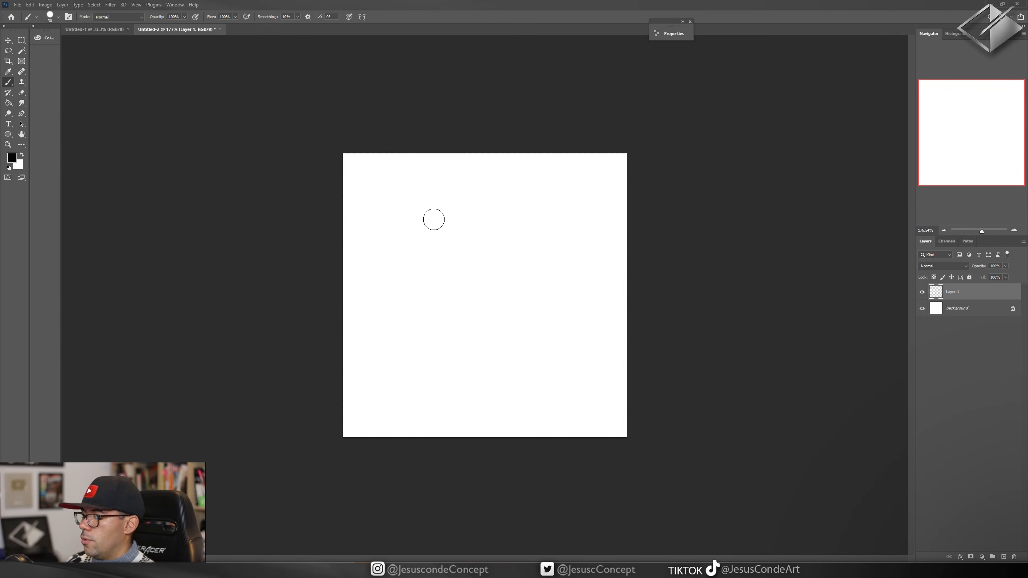
pyautogui.press('[')
pyautogui.press('[')
pyautogui.press('[')
pyautogui.moveTo(425, 241)
pyautogui.mouseDown()
pyautogui.moveTo(457, 253)
pyautogui.moveTo(490, 225)
pyautogui.moveTo(481, 268)
pyautogui.moveTo(480, 248)
pyautogui.moveTo(494, 266)
pyautogui.moveTo(474, 286)
pyautogui.moveTo(465, 279)
pyautogui.moveTo(474, 287)
pyautogui.moveTo(437, 295)
pyautogui.moveTo(473, 318)
pyautogui.moveTo(476, 299)
pyautogui.moveTo(480, 313)
pyautogui.moveTo(525, 282)
pyautogui.mouseUp()
pyautogui.moveTo(462, 314)
pyautogui.mouseDown()
pyautogui.moveTo(451, 335)
pyautogui.moveTo(474, 324)
pyautogui.moveTo(461, 292)
pyautogui.moveTo(433, 270)
pyautogui.moveTo(461, 270)
pyautogui.moveTo(456, 296)
pyautogui.moveTo(499, 269)
pyautogui.moveTo(491, 305)
pyautogui.moveTo(503, 324)
pyautogui.moveTo(510, 254)
pyautogui.moveTo(516, 268)
pyautogui.moveTo(523, 251)
pyautogui.moveTo(494, 272)
pyautogui.moveTo(466, 263)
pyautogui.mouseUp()
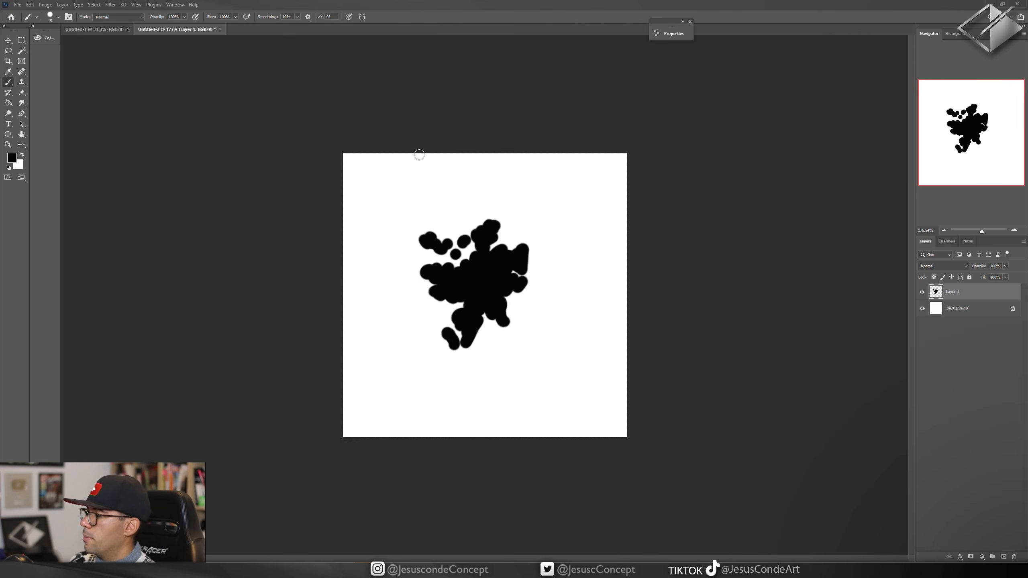
# Step: Merge the painted layer into the background and define the blot as a brush preset named pencil
pyautogui.hotkey('ctrl', 'e')
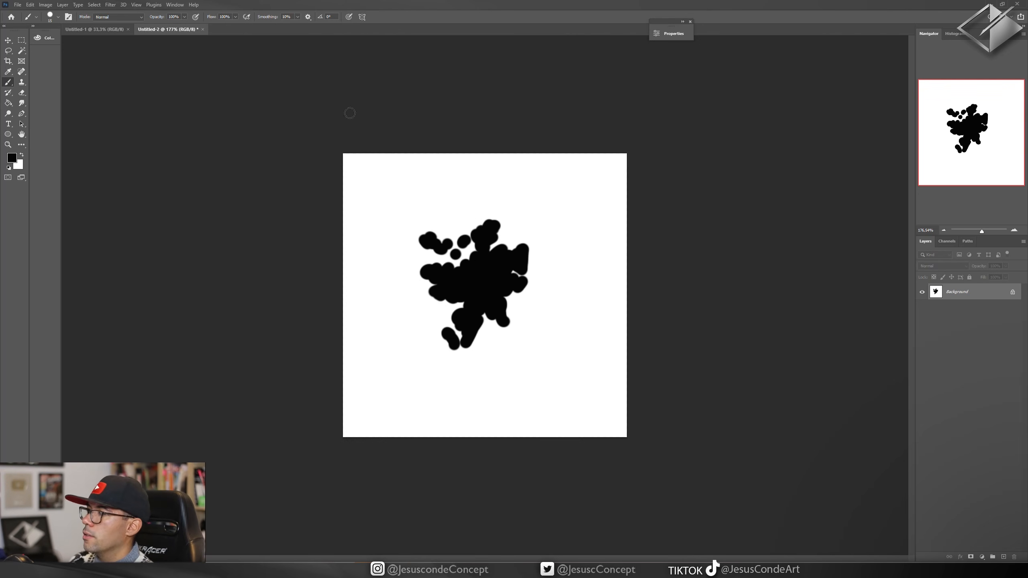
pyautogui.click(46, 5)
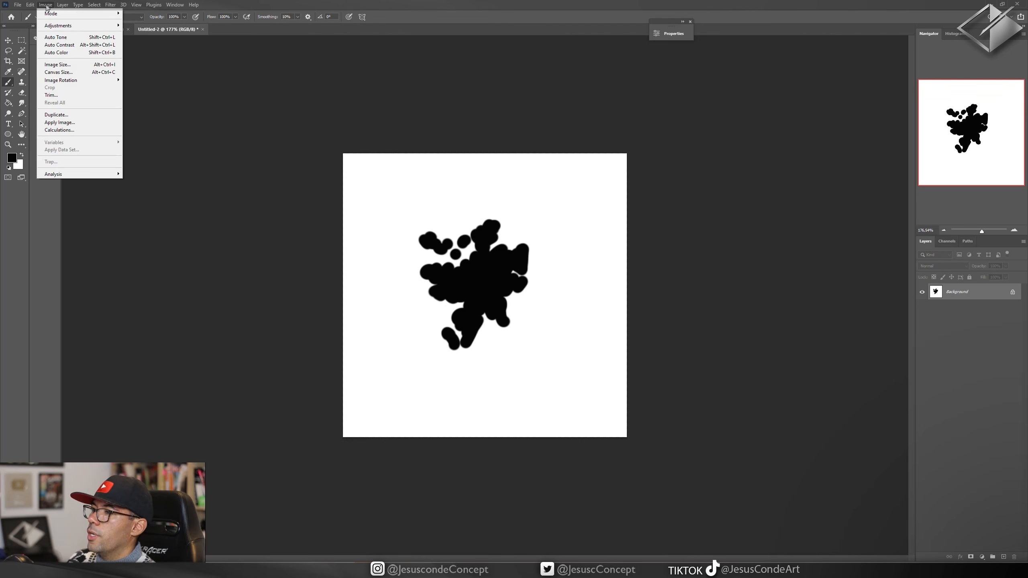
pyautogui.moveTo(32, 9)
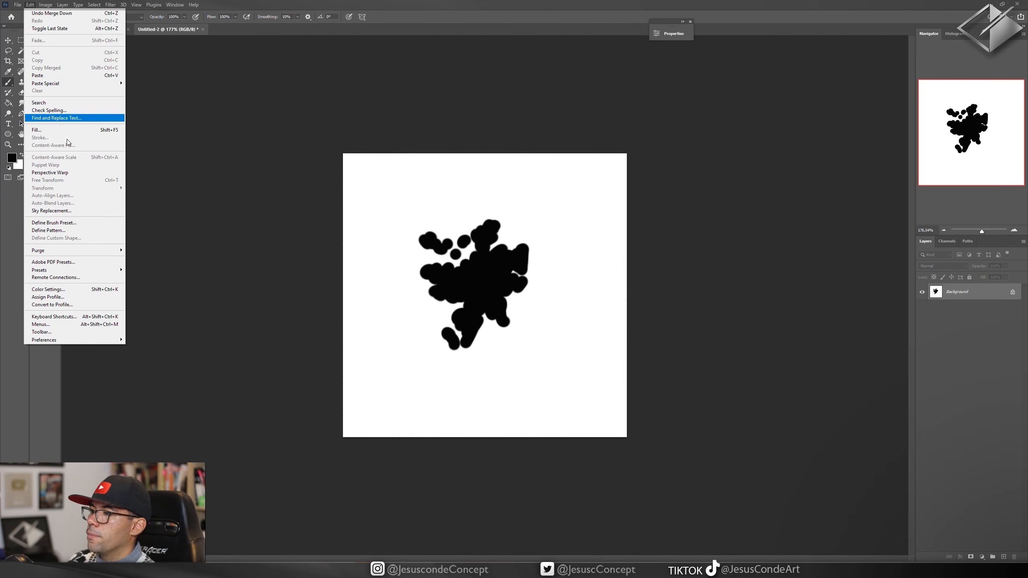
pyautogui.click(67, 224)
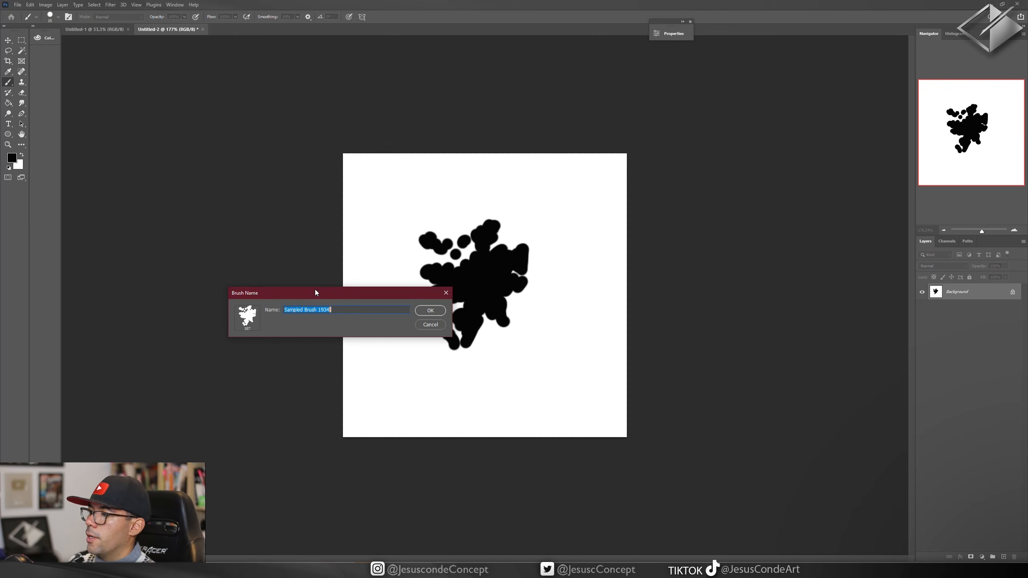
pyautogui.moveTo(315, 289)
pyautogui.mouseDown()
pyautogui.moveTo(241, 219)
pyautogui.moveTo(217, 246)
pyautogui.mouseUp()
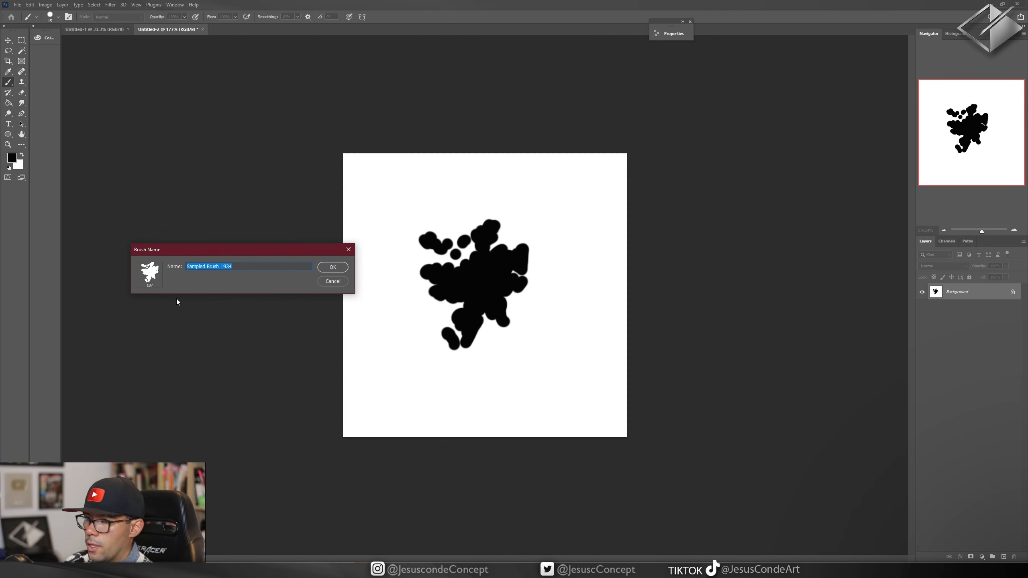
pyautogui.write('pencil')
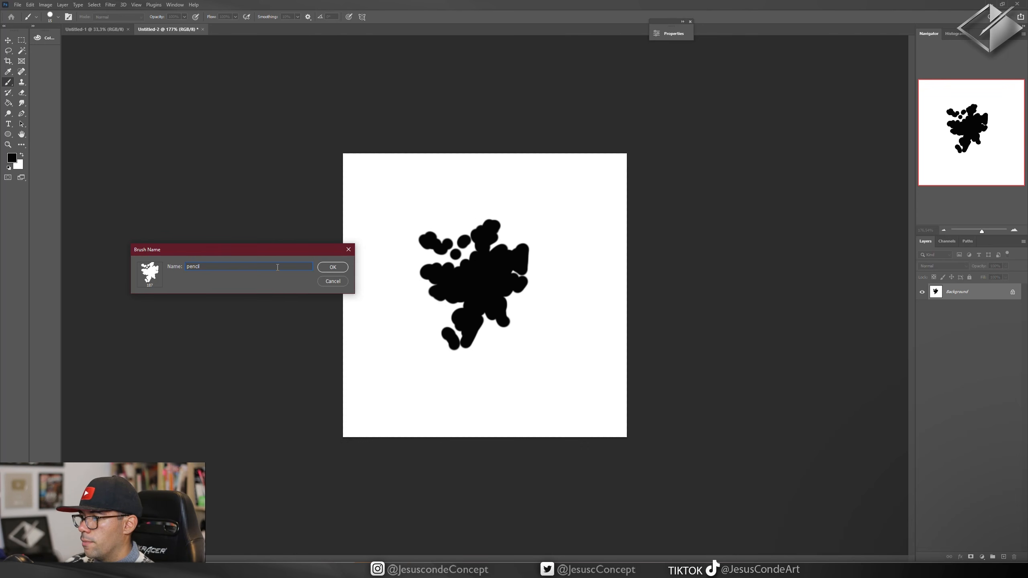
pyautogui.click(332, 268)
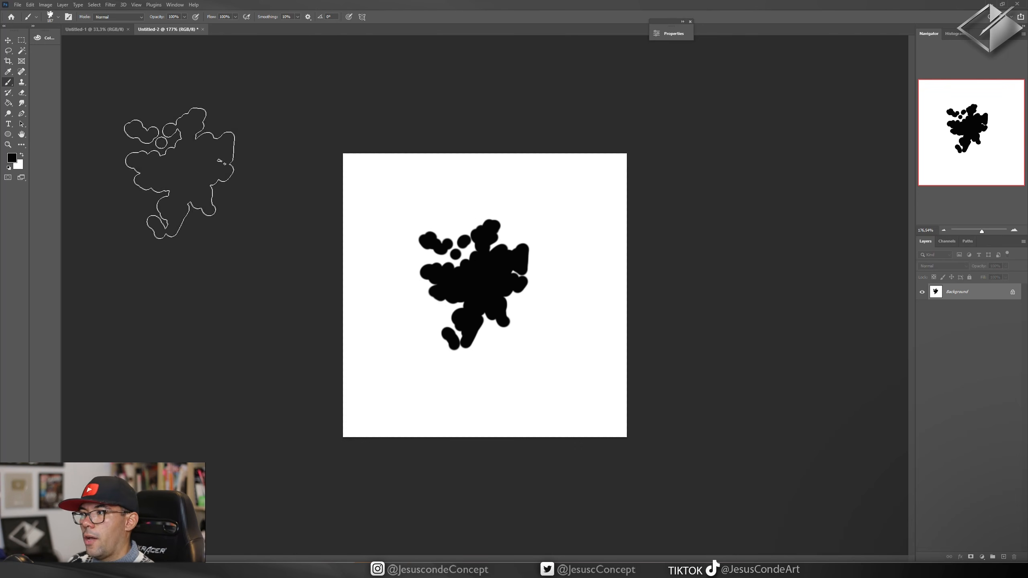
# Step: Switch to the Untitled-1 document, shrink the new brush to 70 px and add a new layer
pyautogui.click(102, 30)
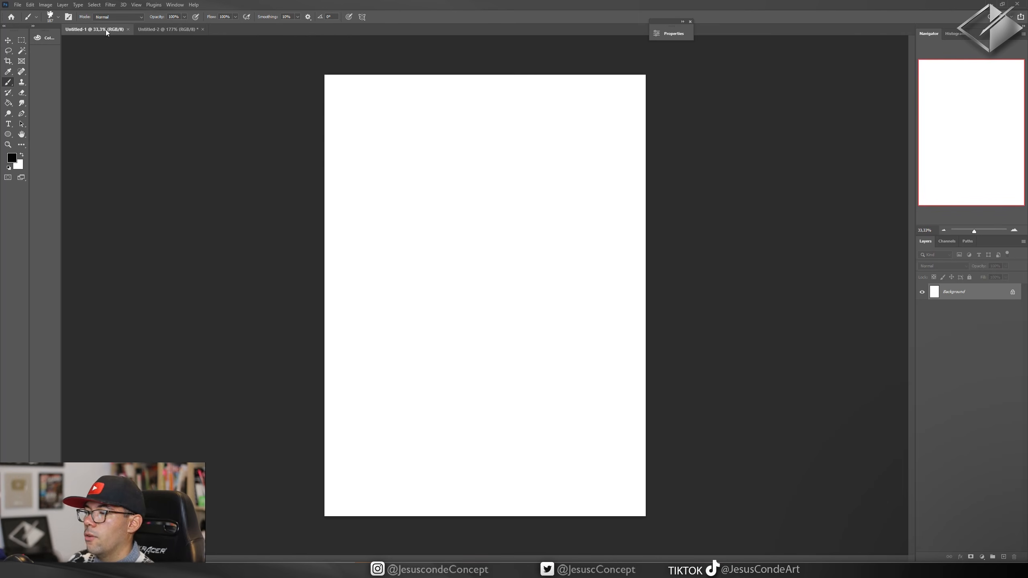
pyautogui.press('[')
pyautogui.press('[')
pyautogui.press('[')
pyautogui.press('[')
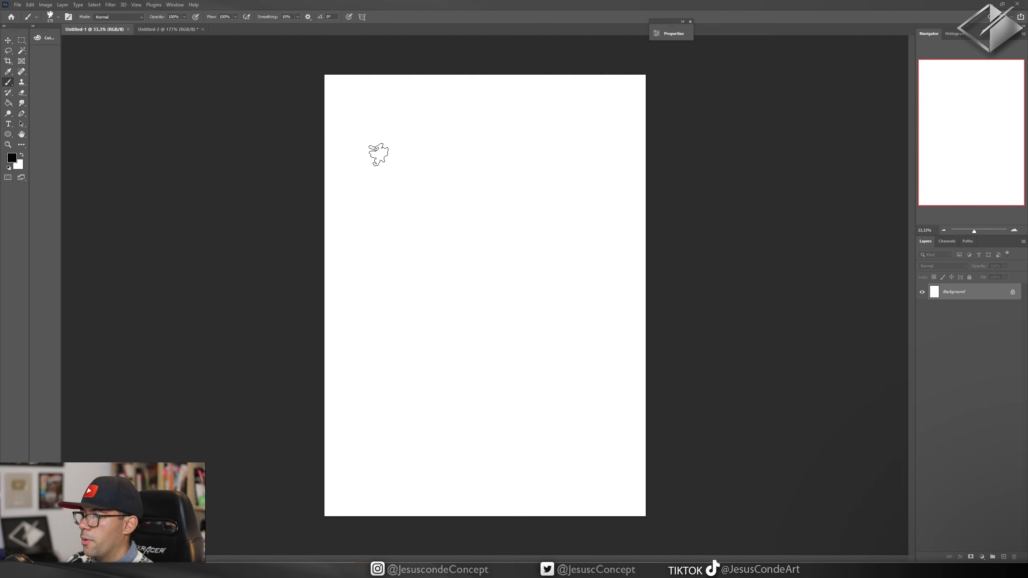
pyautogui.press('[')
pyautogui.press('[')
pyautogui.press('[')
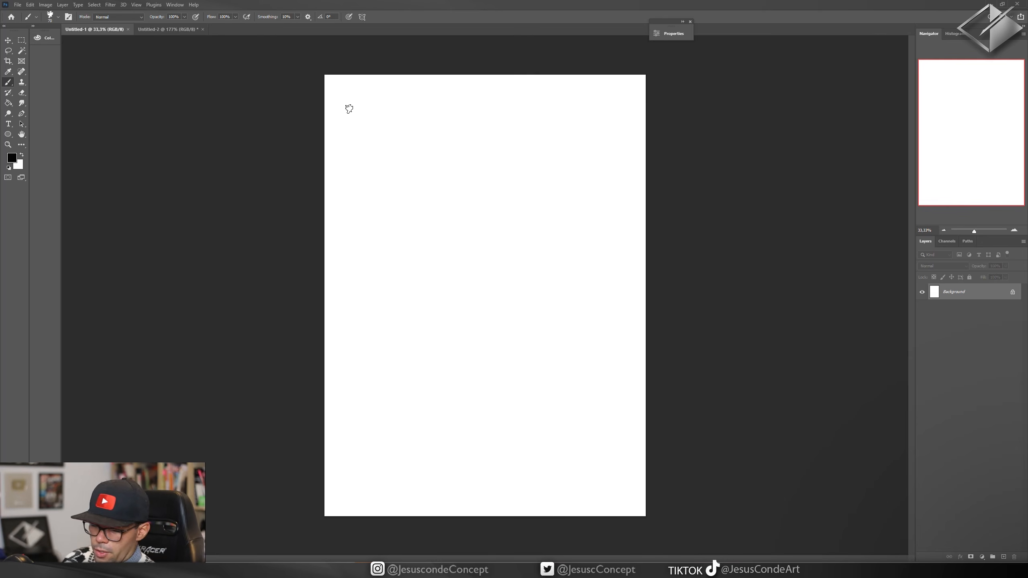
pyautogui.hotkey('ctrl', 'shift', 'n')
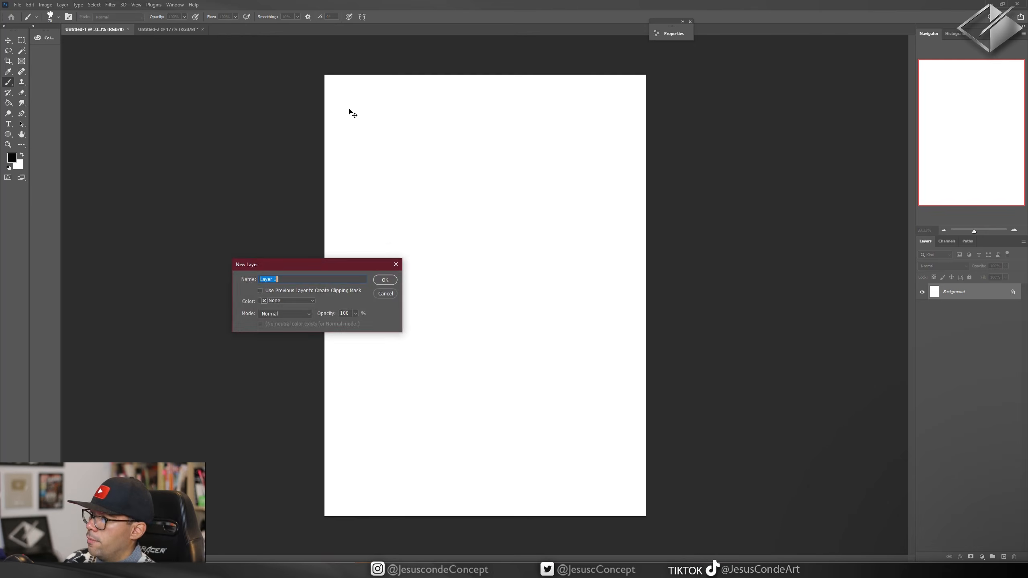
pyautogui.press('Return')
# Step: Try the new brush with thick wavy strokes running down the page, undoing them
pyautogui.moveTo(386, 107)
pyautogui.mouseDown()
pyautogui.moveTo(355, 222)
pyautogui.moveTo(378, 379)
pyautogui.moveTo(429, 452)
pyautogui.mouseUp()
pyautogui.hotkey('ctrl', 'z')
pyautogui.moveTo(380, 106); pyautogui.dragTo(359, 387)
pyautogui.moveTo(411, 352); pyautogui.dragTo(420, 489)
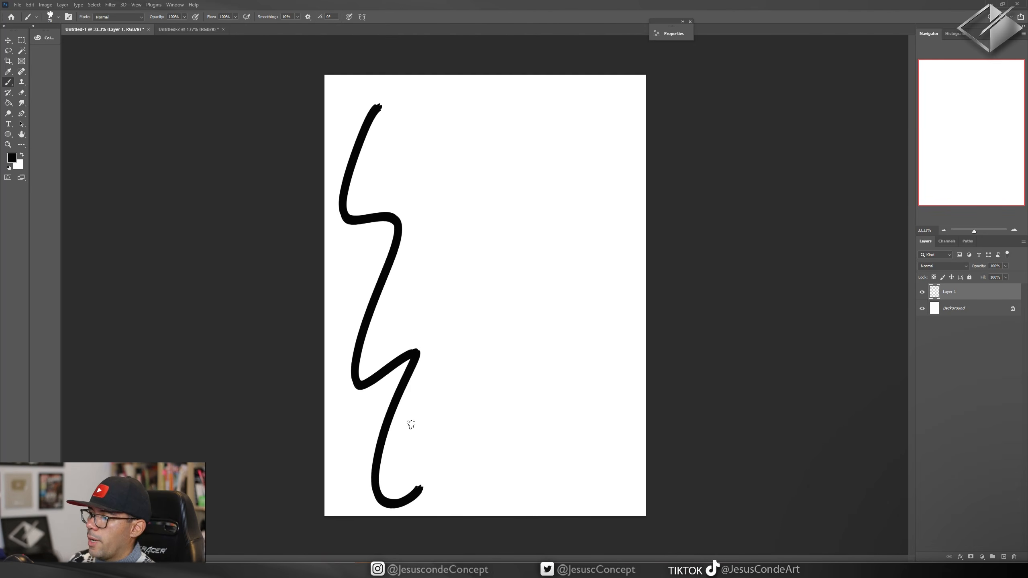
pyautogui.hotkey('ctrl', 'z')
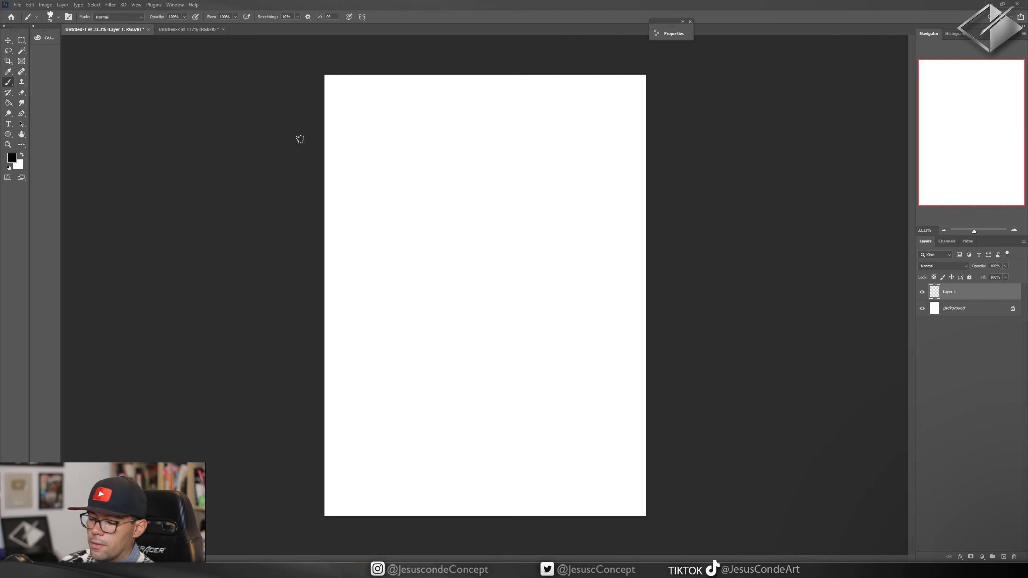
# Step: Open the brush settings and set the brush tip's spacing to 12% and its size to 20 px
pyautogui.press('F5')
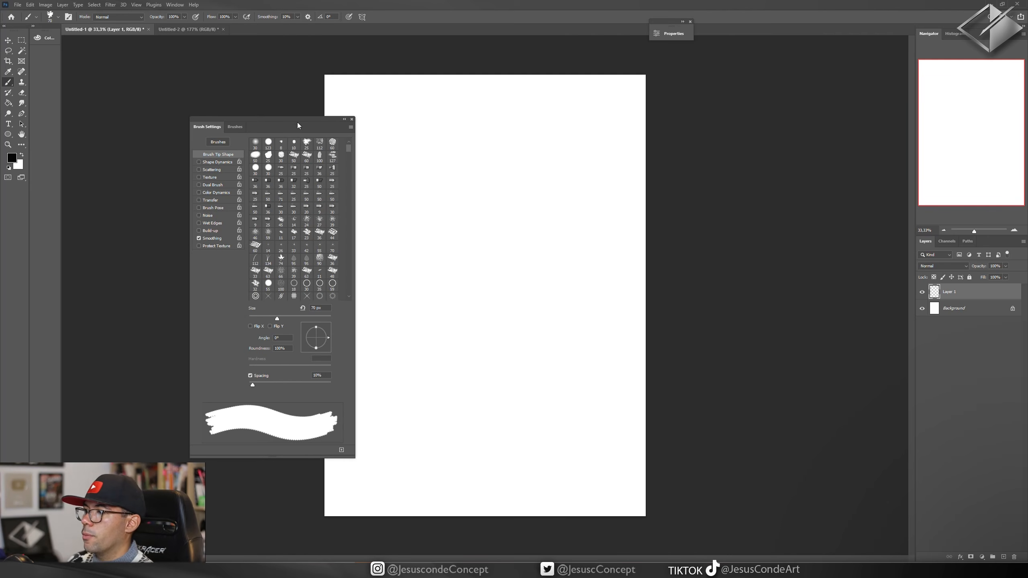
pyautogui.moveTo(298, 122); pyautogui.dragTo(280, 118)
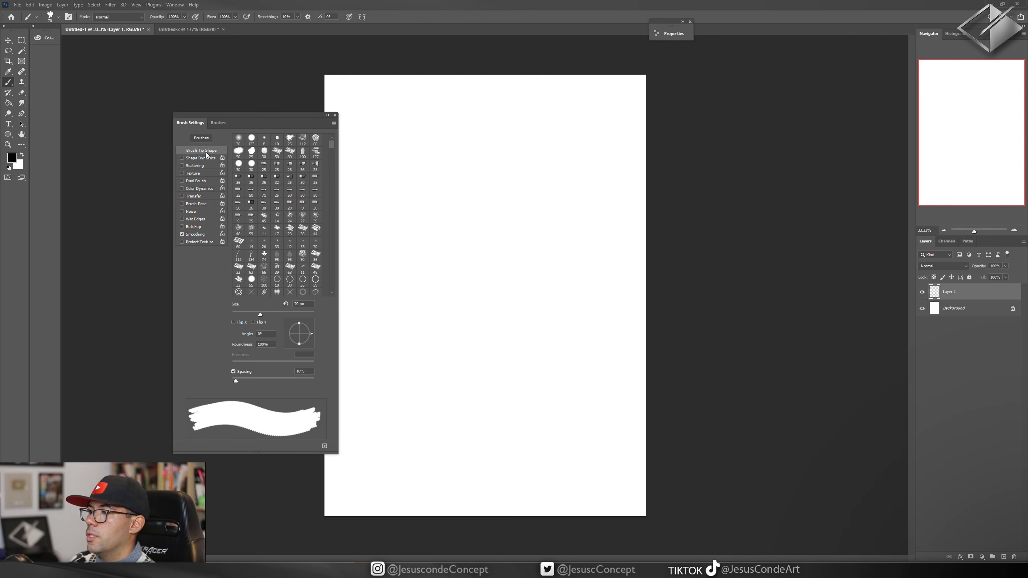
pyautogui.moveTo(260, 314); pyautogui.dragTo(239, 310)
pyautogui.moveTo(236, 380)
pyautogui.mouseDown()
pyautogui.moveTo(253, 378)
pyautogui.moveTo(243, 378)
pyautogui.mouseUp()
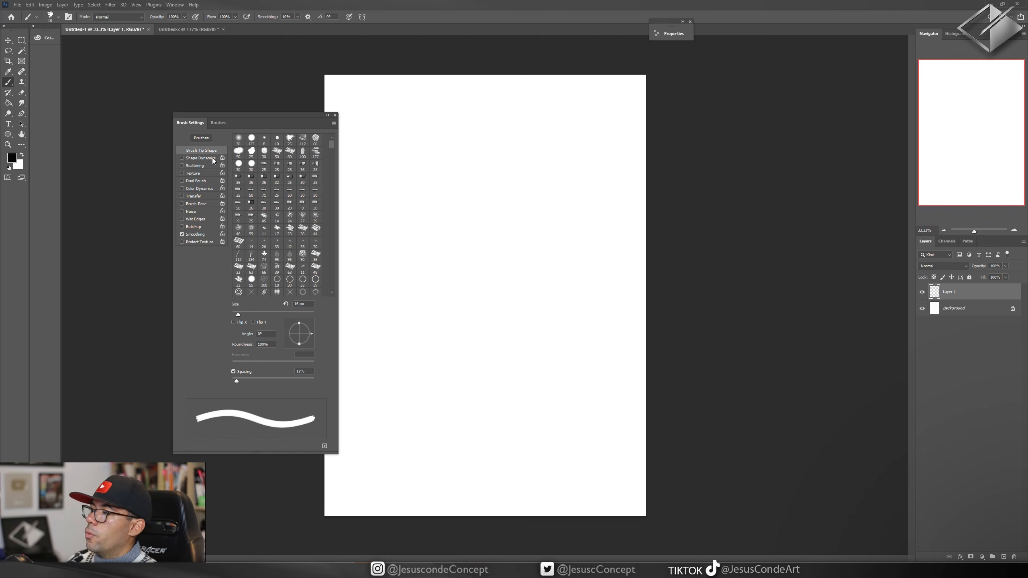
pyautogui.press(']')
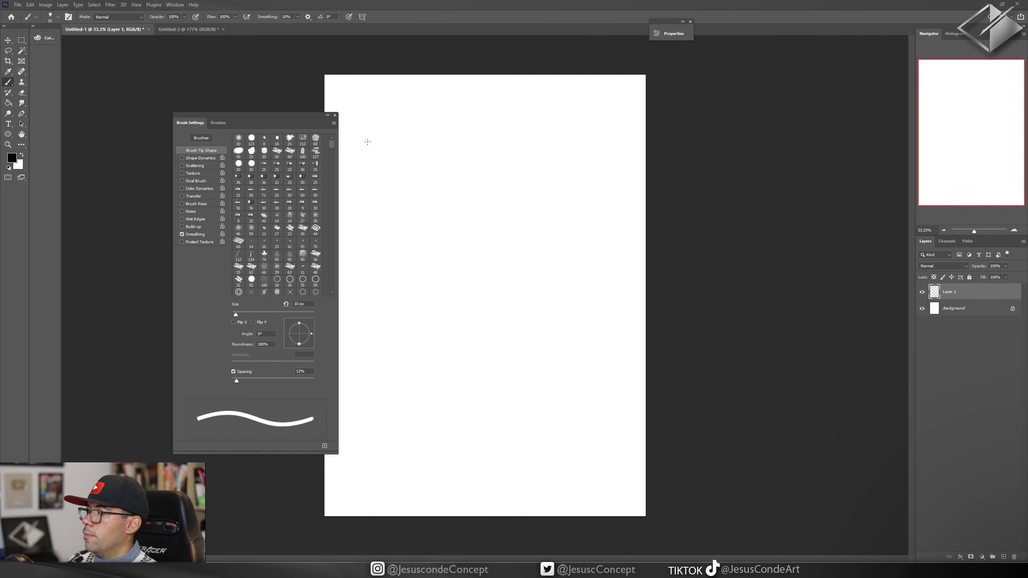
# Step: Try a wavy stroke on the new layer, undo it, and paint a narrower zigzag test stroke down the page
pyautogui.moveTo(352, 163); pyautogui.dragTo(453, 118)
pyautogui.moveTo(447, 163)
pyautogui.mouseDown()
pyautogui.moveTo(408, 379)
pyautogui.moveTo(400, 371)
pyautogui.mouseUp()
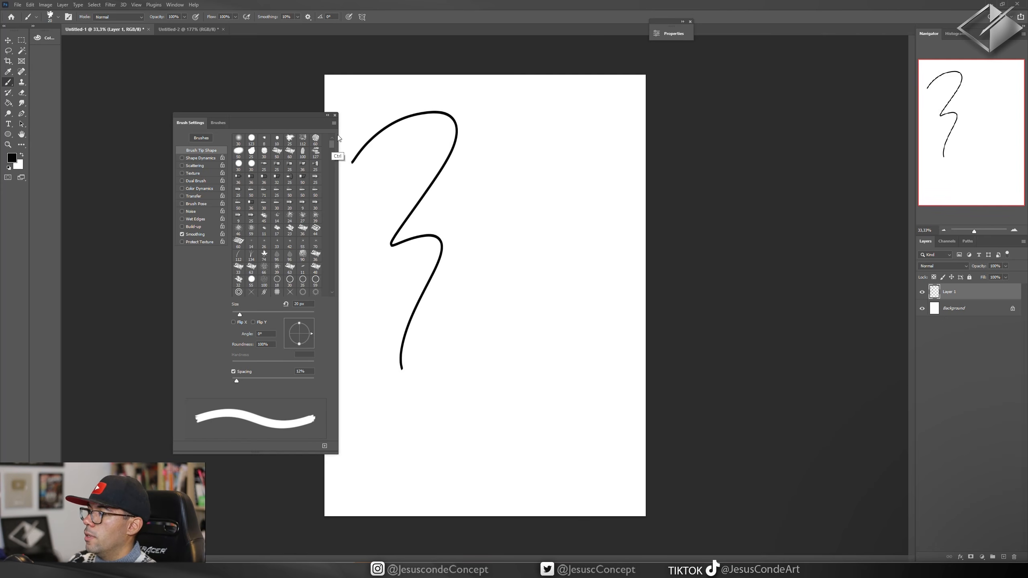
pyautogui.hotkey('ctrl', 'z')
pyautogui.moveTo(349, 128)
pyautogui.mouseDown()
pyautogui.moveTo(377, 166)
pyautogui.moveTo(363, 285)
pyautogui.moveTo(377, 380)
pyautogui.mouseUp()
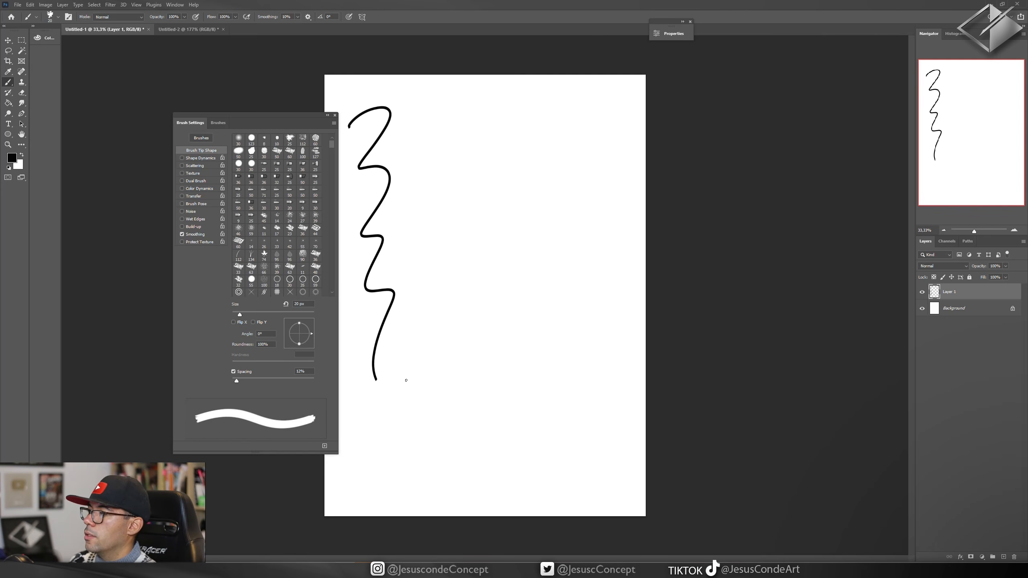
# Step: Turn on Shape Dynamics with size controlled by Pen Pressure and paint a zigzag test stroke beside the first one
pyautogui.click(199, 158)
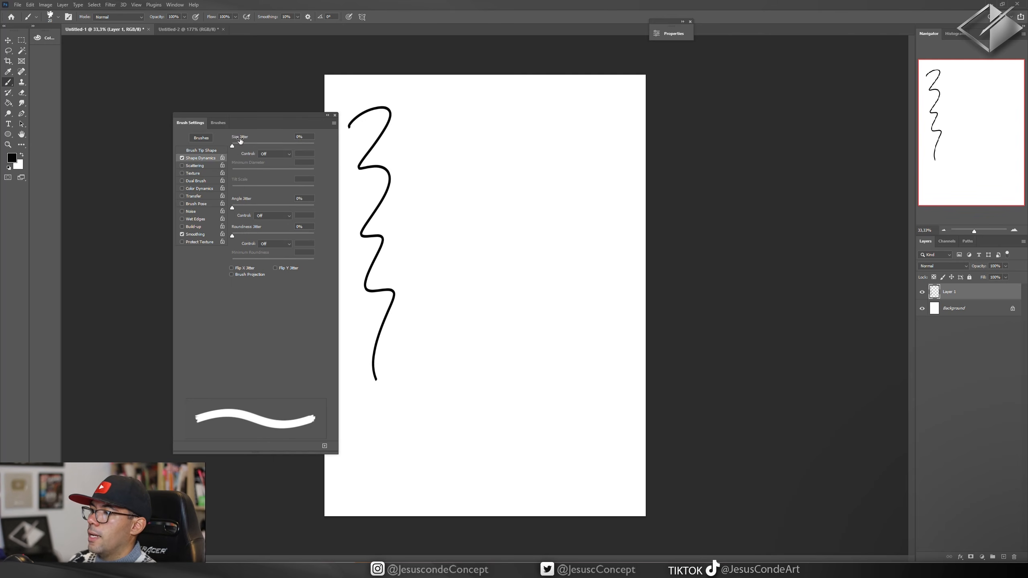
pyautogui.click(277, 154)
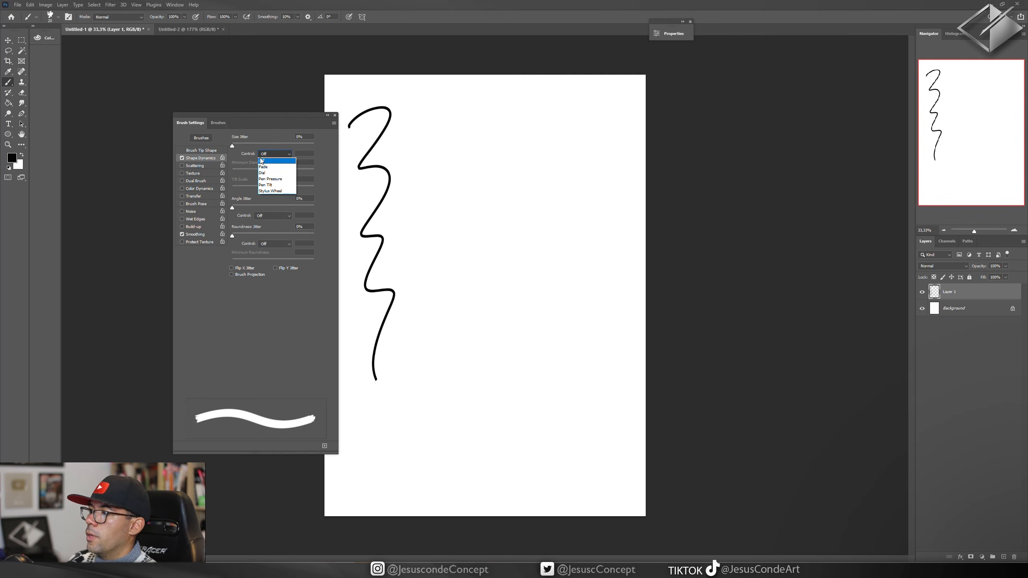
pyautogui.click(272, 179)
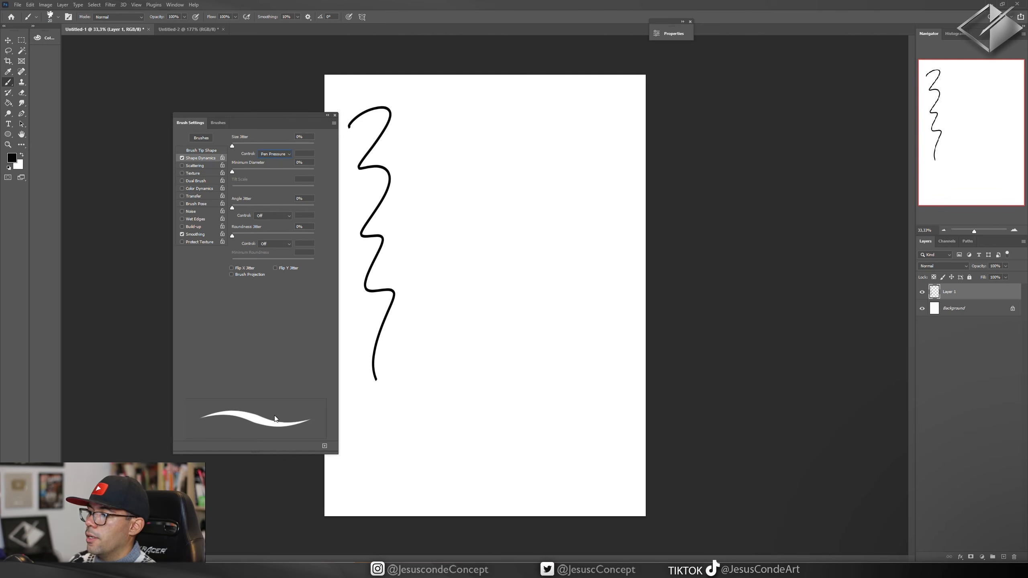
pyautogui.moveTo(411, 128)
pyautogui.mouseDown()
pyautogui.moveTo(462, 111)
pyautogui.moveTo(437, 164)
pyautogui.moveTo(439, 213)
pyautogui.moveTo(460, 253)
pyautogui.moveTo(453, 336)
pyautogui.mouseUp()
# Step: Paint another pressure-sensitive wavy stroke over the second zigzag, undoing the first try and redrawing it
pyautogui.hotkey('ctrl', 'space')
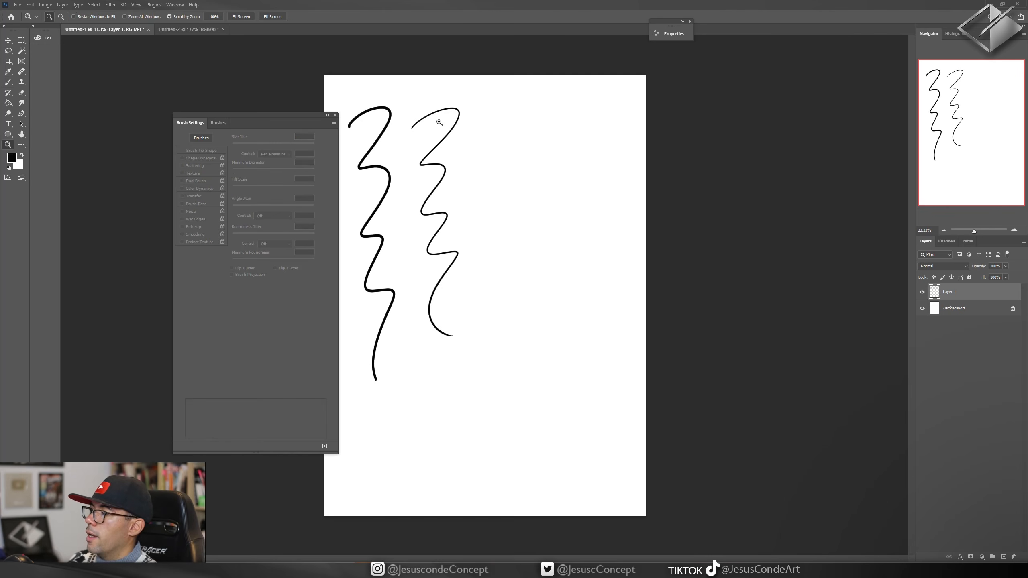
pyautogui.moveTo(430, 124); pyautogui.dragTo(486, 107)
pyautogui.moveTo(387, 162)
pyautogui.mouseDown()
pyautogui.moveTo(495, 102)
pyautogui.moveTo(514, 227)
pyautogui.moveTo(460, 441)
pyautogui.mouseUp()
pyautogui.hotkey('ctrl', 'z')
pyautogui.hotkey('ctrl', 'z')
pyautogui.moveTo(385, 159)
pyautogui.mouseDown()
pyautogui.moveTo(561, 163)
pyautogui.moveTo(506, 312)
pyautogui.moveTo(472, 482)
pyautogui.mouseUp()
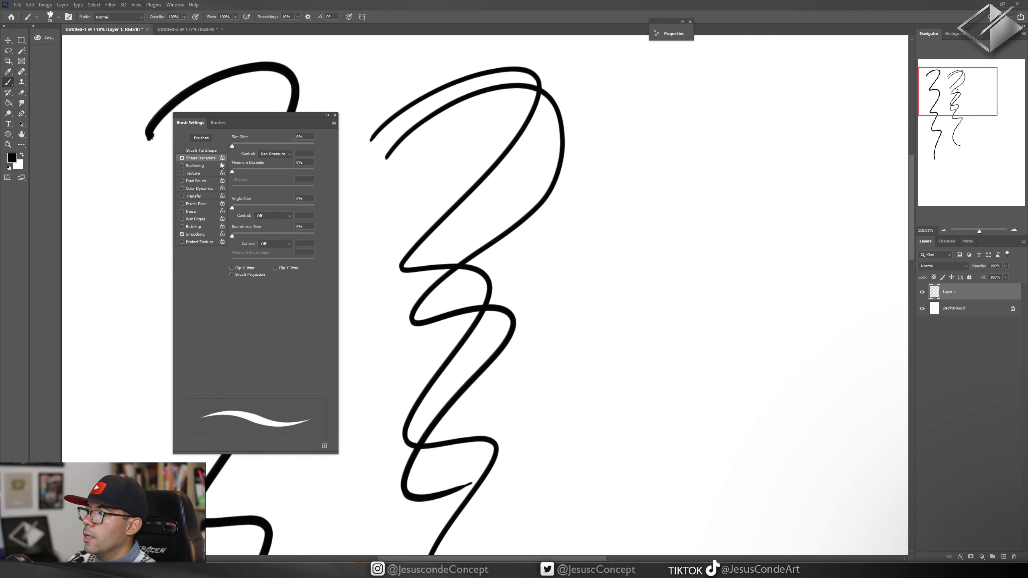
# Step: Turn on Scattering with a scatter of about 83% and paint two rough-edged wavy test strokes beside the smooth ones
pyautogui.click(195, 167)
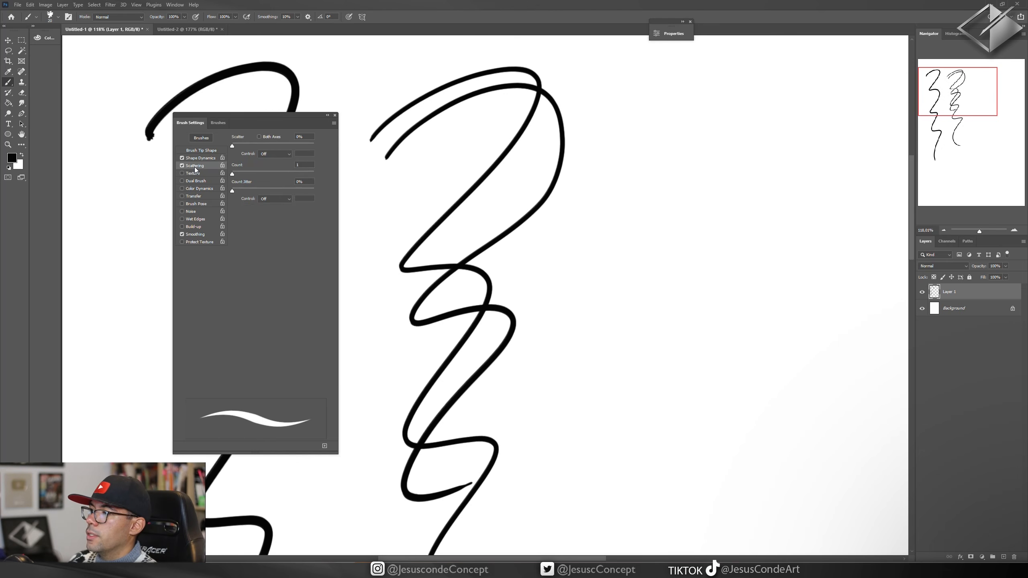
pyautogui.moveTo(232, 144); pyautogui.dragTo(241, 144)
pyautogui.moveTo(442, 139)
pyautogui.mouseDown()
pyautogui.moveTo(611, 138)
pyautogui.moveTo(598, 494)
pyautogui.mouseUp()
pyautogui.moveTo(241, 146); pyautogui.dragTo(239, 144)
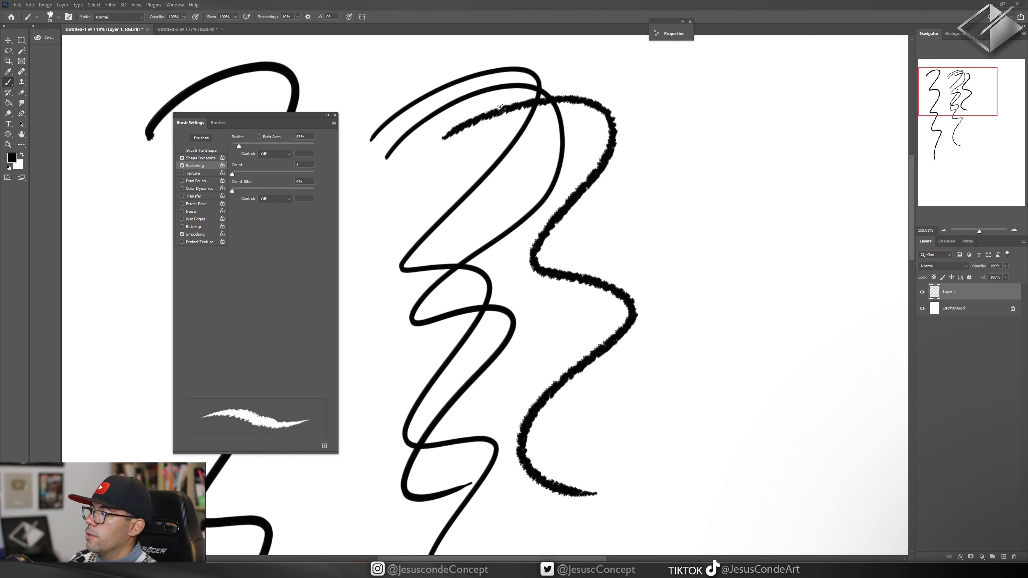
pyautogui.moveTo(446, 137)
pyautogui.mouseDown()
pyautogui.moveTo(595, 106)
pyautogui.moveTo(591, 286)
pyautogui.moveTo(542, 445)
pyautogui.mouseUp()
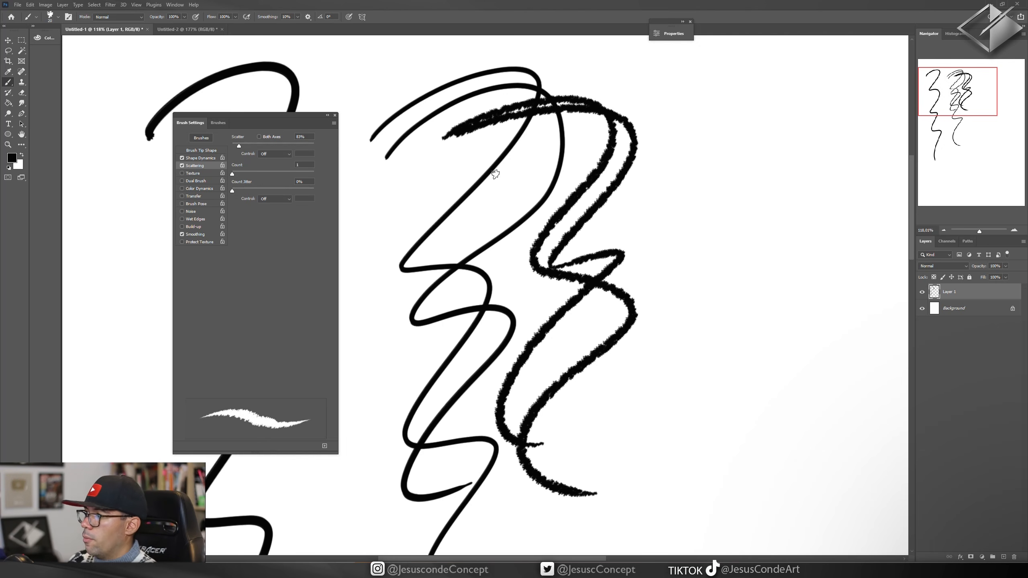
# Step: Shrink the brush to 7 px and paint thin scattered wavy strokes across the earlier ones, undoing the unwanted tries
pyautogui.press('[')
pyautogui.press('[')
pyautogui.moveTo(410, 194)
pyautogui.mouseDown()
pyautogui.moveTo(567, 205)
pyautogui.moveTo(510, 478)
pyautogui.mouseUp()
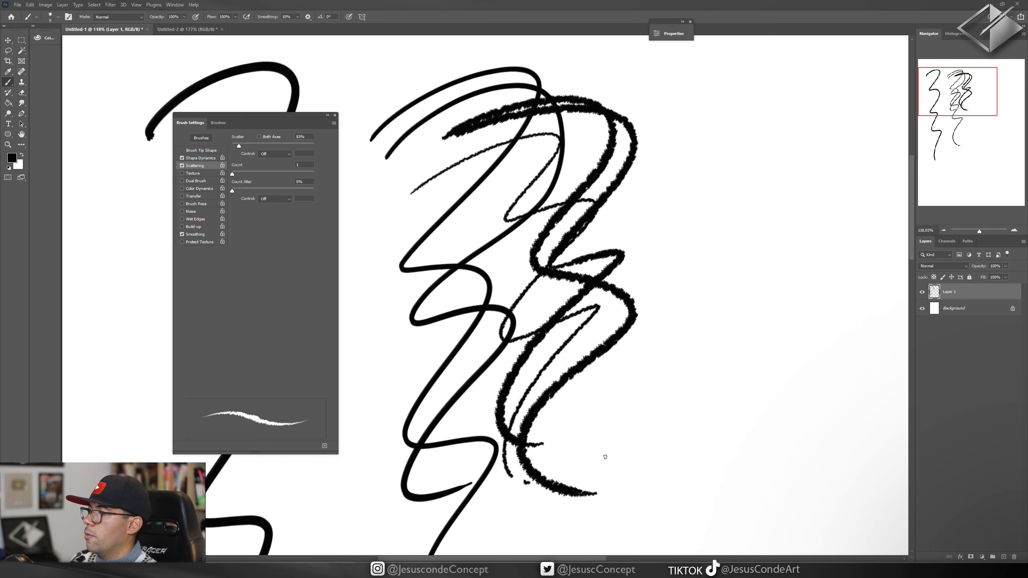
pyautogui.hotkey('ctrl', 'z')
pyautogui.moveTo(354, 134)
pyautogui.mouseDown()
pyautogui.moveTo(519, 51)
pyautogui.moveTo(596, 225)
pyautogui.mouseUp()
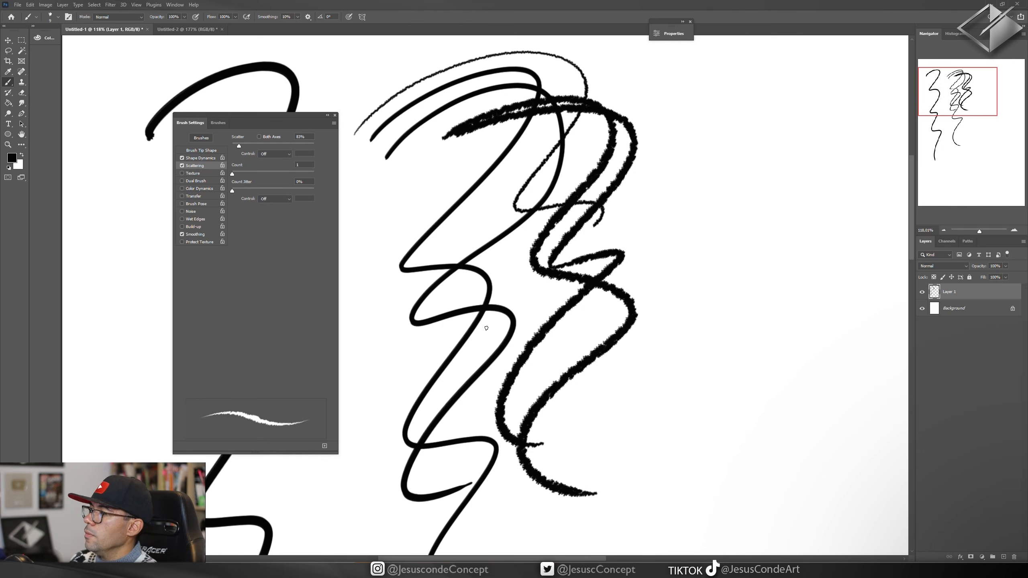
pyautogui.moveTo(486, 328); pyautogui.dragTo(569, 454)
pyautogui.moveTo(612, 150); pyautogui.dragTo(484, 190)
pyautogui.moveTo(488, 114)
pyautogui.mouseDown()
pyautogui.moveTo(619, 74)
pyautogui.moveTo(636, 229)
pyautogui.moveTo(557, 490)
pyautogui.mouseUp()
pyautogui.hotkey('ctrl', 'z')
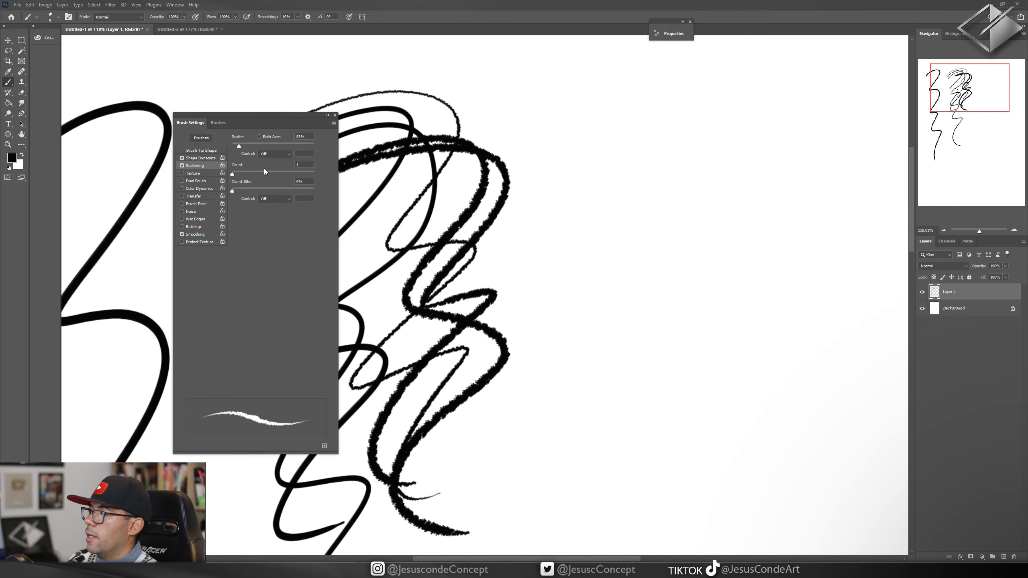
# Step: Turn on Transfer with opacity and flow controlled by Pen Pressure and try fading zigzag strokes, undoing them
pyautogui.click(196, 196)
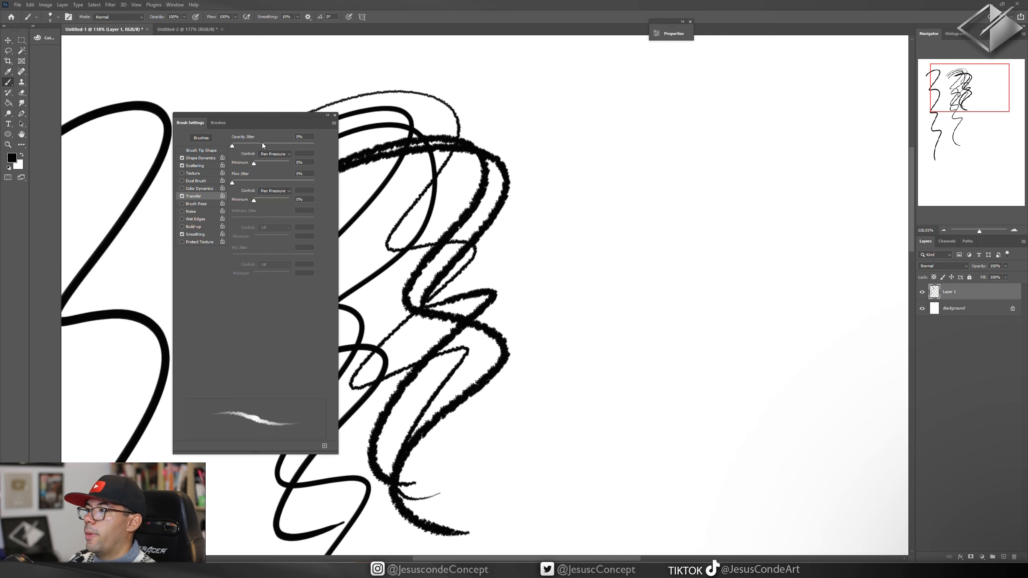
pyautogui.moveTo(455, 99)
pyautogui.mouseDown()
pyautogui.moveTo(525, 79)
pyautogui.moveTo(515, 143)
pyautogui.moveTo(586, 178)
pyautogui.moveTo(607, 225)
pyautogui.moveTo(549, 340)
pyautogui.moveTo(652, 423)
pyautogui.mouseUp()
pyautogui.hotkey('ctrl', 'z')
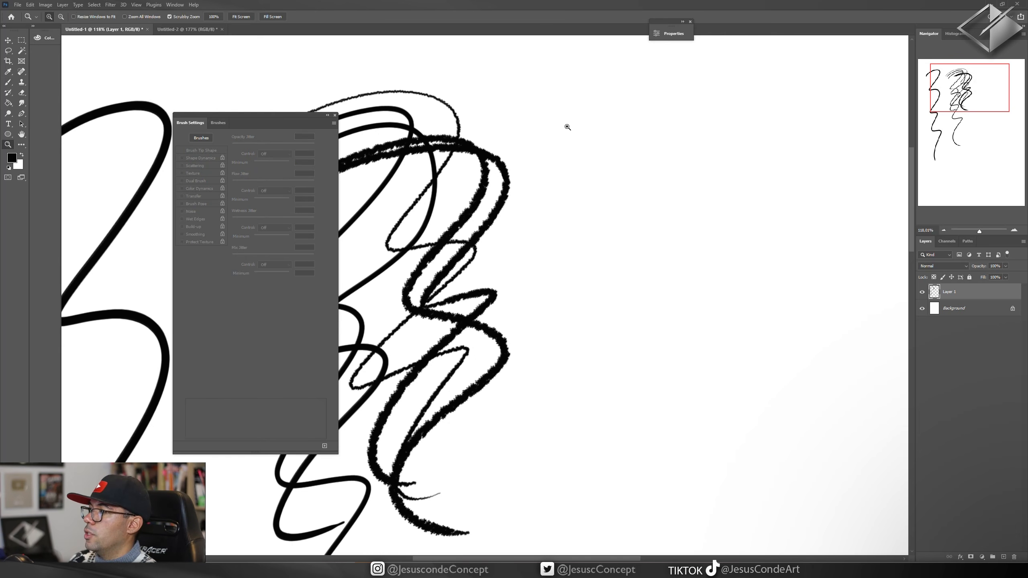
pyautogui.scroll(-3, 561, 126)
pyautogui.moveTo(543, 157); pyautogui.dragTo(666, 131)
pyautogui.moveTo(586, 218)
pyautogui.mouseDown()
pyautogui.moveTo(645, 301)
pyautogui.moveTo(684, 422)
pyautogui.mouseUp()
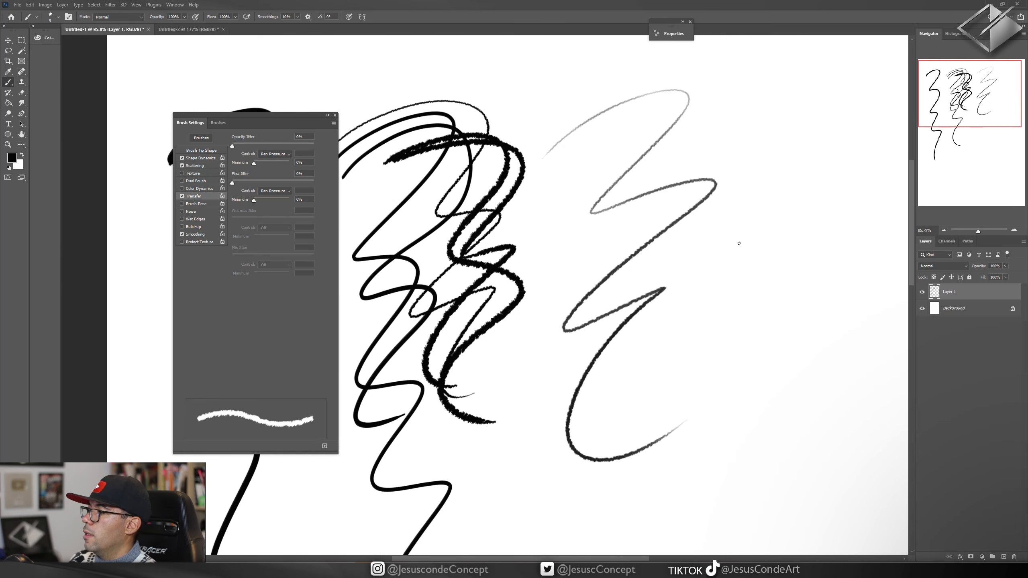
pyautogui.hotkey('ctrl', 'z')
# Step: Try several more pressure-faded zigzag strokes at different zoom levels on the empty part of the page, undoing each one
pyautogui.moveTo(663, 215); pyautogui.dragTo(569, 257)
pyautogui.moveTo(564, 113)
pyautogui.mouseDown()
pyautogui.moveTo(605, 158)
pyautogui.moveTo(441, 401)
pyautogui.moveTo(632, 419)
pyautogui.mouseUp()
pyautogui.hotkey('ctrl', 'z')
pyautogui.moveTo(461, 290)
pyautogui.mouseDown()
pyautogui.moveTo(542, 243)
pyautogui.moveTo(666, 355)
pyautogui.mouseUp()
pyautogui.hotkey('ctrl', 'z')
pyautogui.moveTo(471, 232)
pyautogui.mouseDown()
pyautogui.moveTo(547, 242)
pyautogui.moveTo(496, 411)
pyautogui.moveTo(648, 494)
pyautogui.mouseUp()
pyautogui.hotkey('ctrl', 'z')
pyautogui.moveTo(448, 214)
pyautogui.mouseDown()
pyautogui.moveTo(554, 176)
pyautogui.moveTo(599, 243)
pyautogui.moveTo(575, 319)
pyautogui.moveTo(585, 443)
pyautogui.mouseUp()
pyautogui.hotkey('ctrl', 'z')
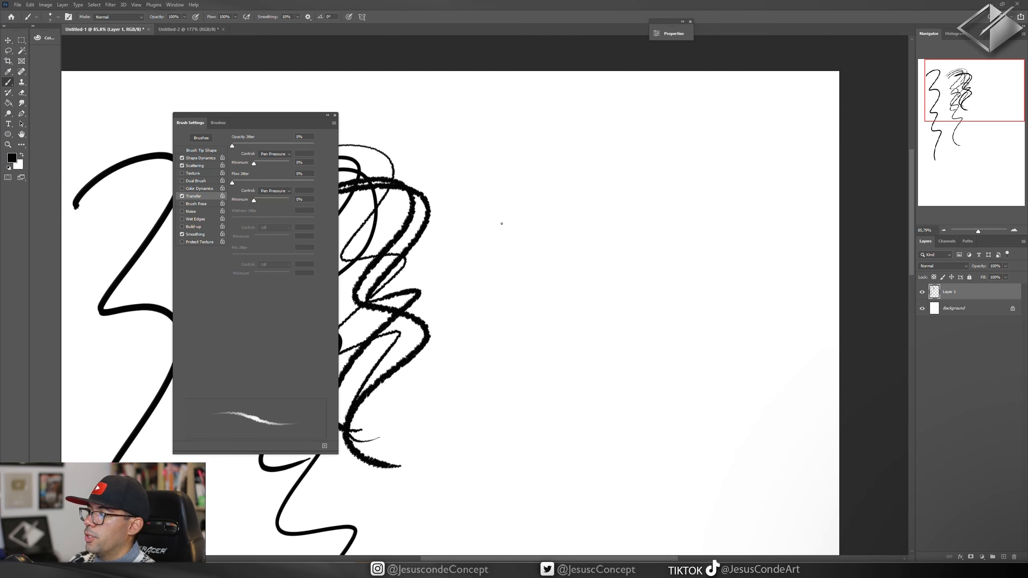
pyautogui.press('z')
pyautogui.moveTo(498, 157)
pyautogui.mouseDown()
pyautogui.moveTo(515, 142)
pyautogui.moveTo(546, 141)
pyautogui.mouseUp()
pyautogui.press('b')
pyautogui.moveTo(410, 165)
pyautogui.mouseDown()
pyautogui.moveTo(560, 96)
pyautogui.moveTo(491, 310)
pyautogui.moveTo(555, 481)
pyautogui.mouseUp()
pyautogui.hotkey('ctrl', 'z')
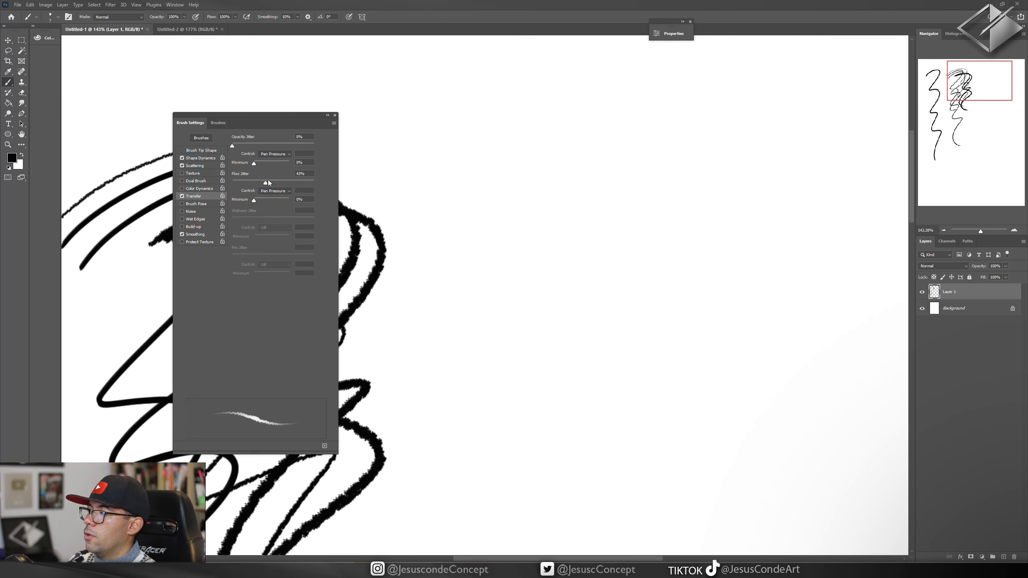
# Step: Set the brush's flow jitter to 29% and try a zigzag stroke down the blank area, undoing it
pyautogui.moveTo(269, 181); pyautogui.dragTo(255, 181)
pyautogui.moveTo(403, 155)
pyautogui.mouseDown()
pyautogui.moveTo(583, 76)
pyautogui.moveTo(503, 312)
pyautogui.moveTo(582, 469)
pyautogui.mouseUp()
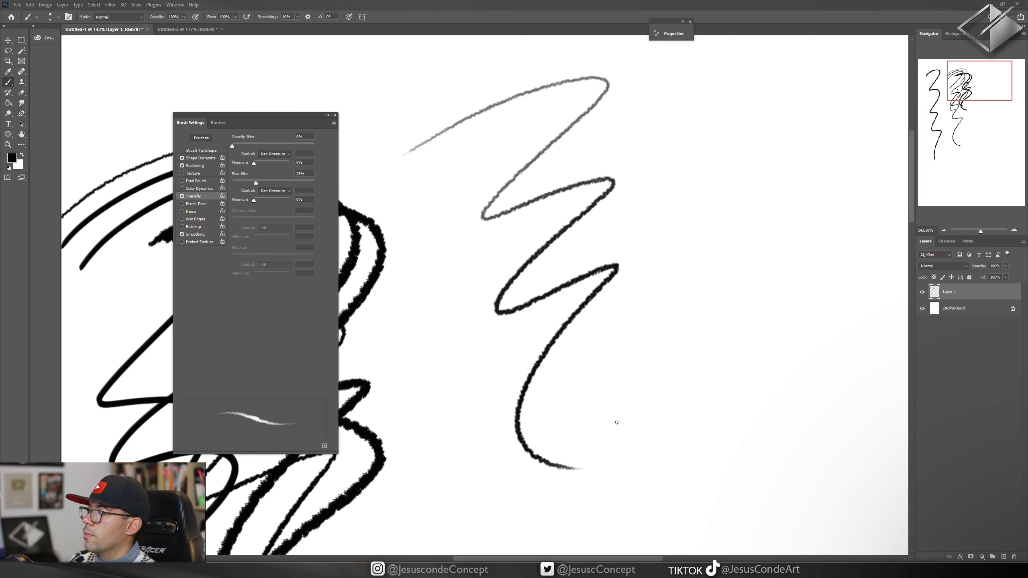
pyautogui.hotkey('ctrl', 'z')
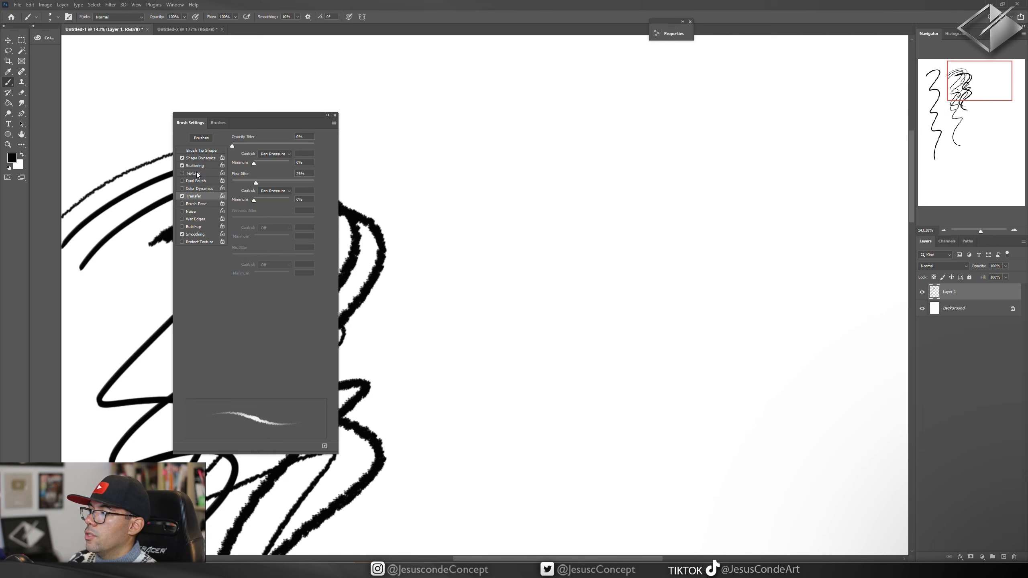
# Step: Try slight adjustments to the Scattering and Shape Dynamics values, including the minimum diameter
pyautogui.click(195, 165)
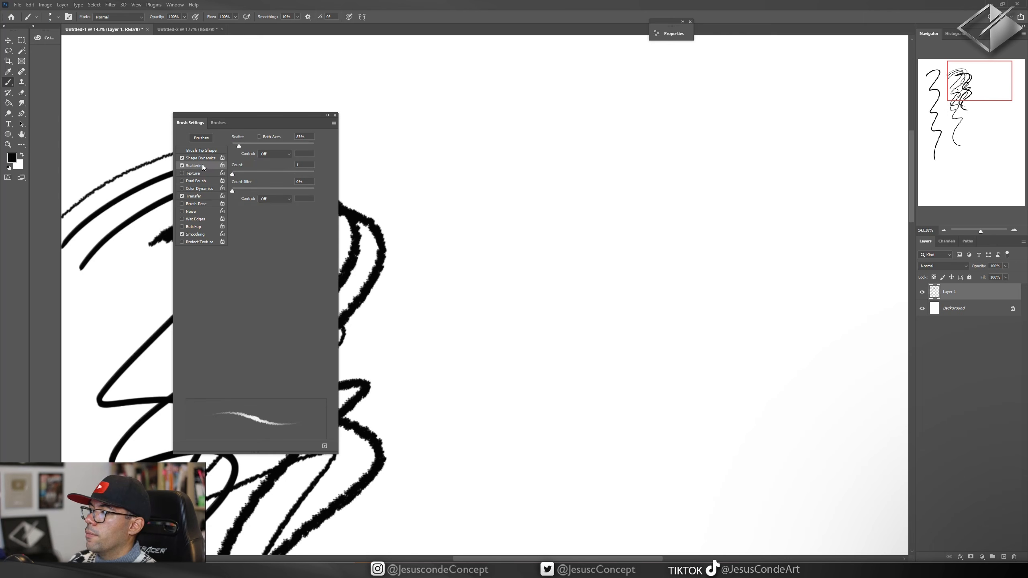
pyautogui.moveTo(233, 174)
pyautogui.mouseDown()
pyautogui.moveTo(257, 174)
pyautogui.moveTo(235, 174)
pyautogui.mouseUp()
pyautogui.click(198, 158)
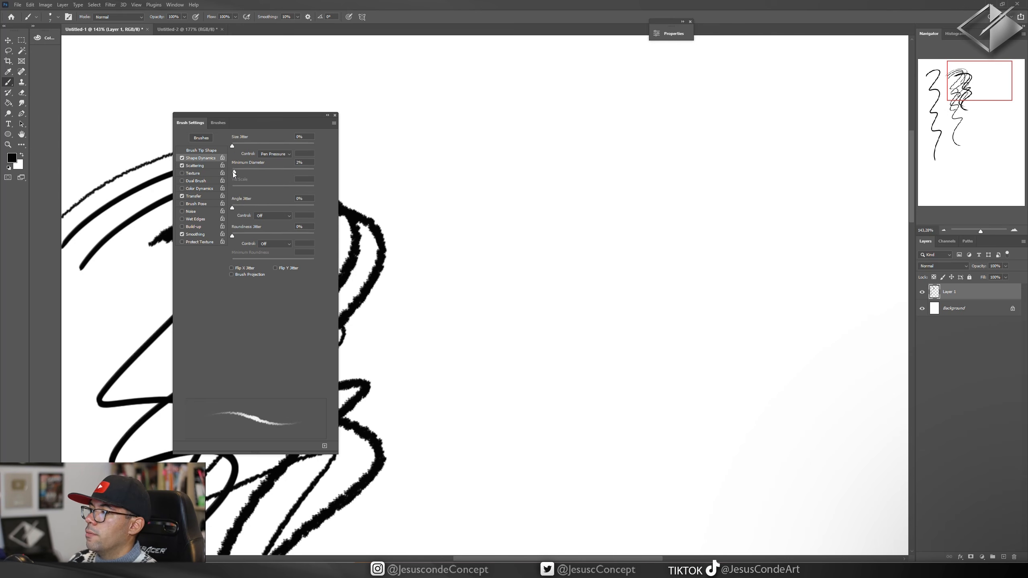
pyautogui.moveTo(234, 172); pyautogui.dragTo(239, 208)
# Step: Flatten the brush tip to 53% roundness and try a long wavy stroke with it, undoing the stroke
pyautogui.click(210, 151)
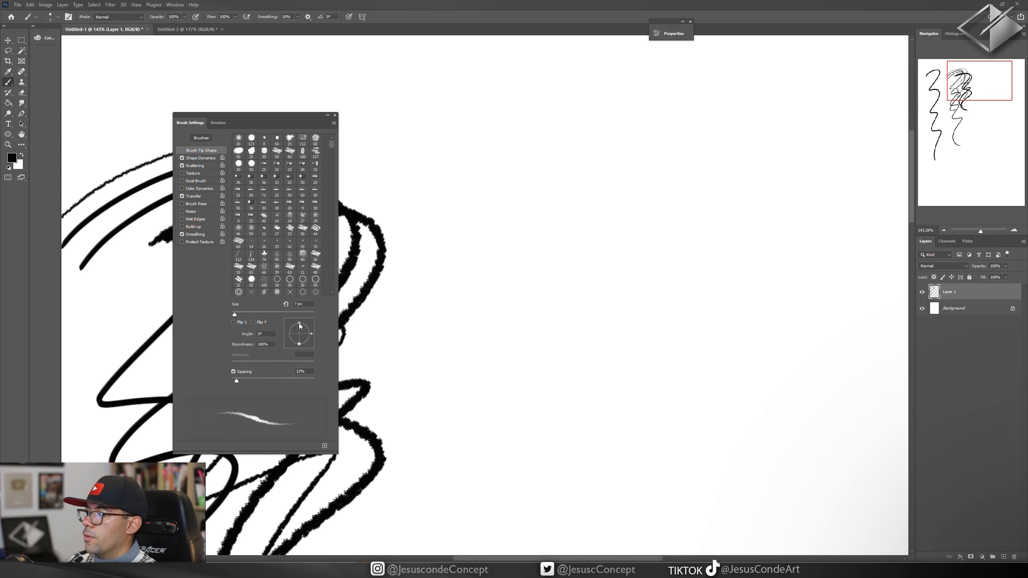
pyautogui.moveTo(299, 323); pyautogui.dragTo(301, 331)
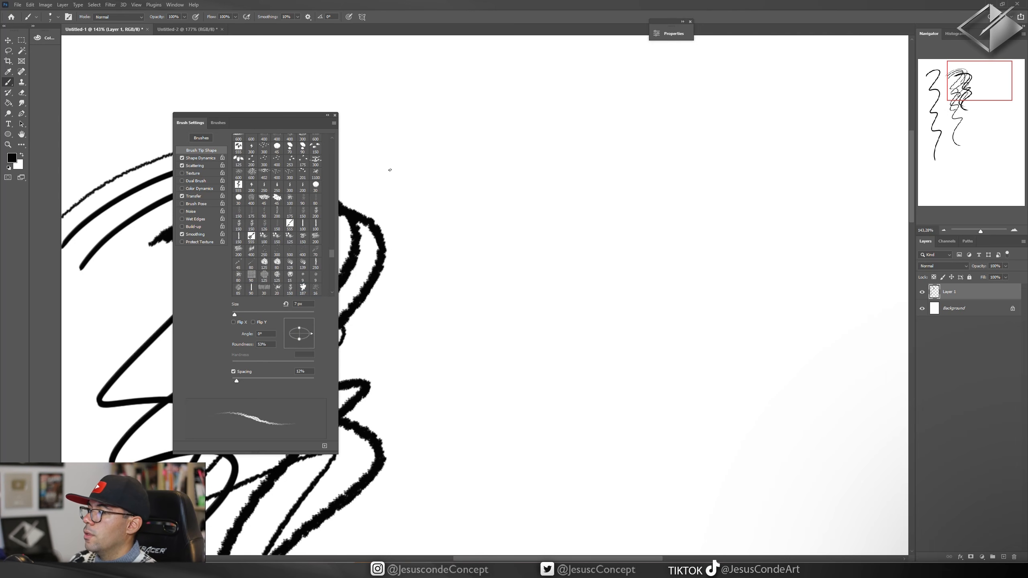
pyautogui.moveTo(396, 166)
pyautogui.mouseDown()
pyautogui.moveTo(480, 220)
pyautogui.moveTo(576, 307)
pyautogui.moveTo(647, 279)
pyautogui.mouseUp()
pyautogui.moveTo(719, 254); pyautogui.dragTo(712, 251)
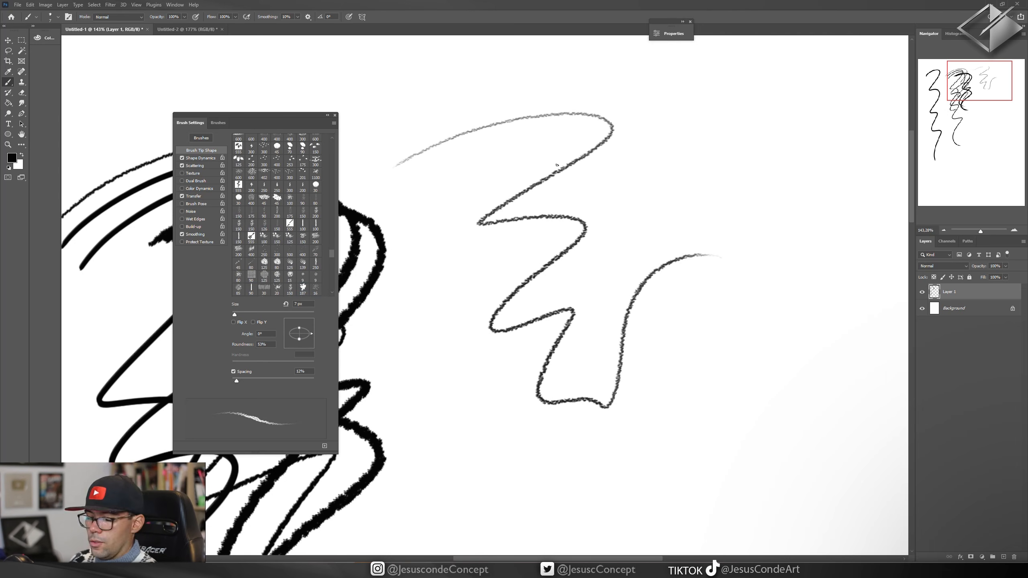
pyautogui.hotkey('ctrl', 'z')
# Step: Try another flattened-tip zigzag, reduce the brush size to 6 px and test it again, undoing both strokes
pyautogui.moveTo(444, 181)
pyautogui.mouseDown()
pyautogui.moveTo(516, 177)
pyautogui.moveTo(414, 359)
pyautogui.mouseUp()
pyautogui.moveTo(496, 308); pyautogui.dragTo(548, 445)
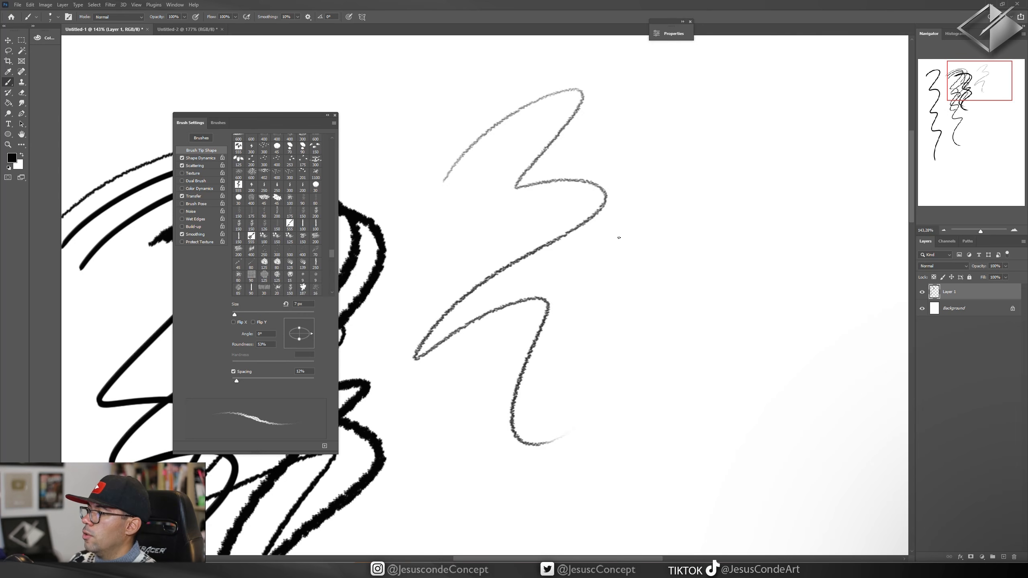
pyautogui.hotkey('ctrl', 'z')
pyautogui.press('[')
pyautogui.moveTo(454, 225)
pyautogui.mouseDown()
pyautogui.moveTo(494, 181)
pyautogui.moveTo(486, 424)
pyautogui.mouseUp()
pyautogui.hotkey('ctrl', 'z')
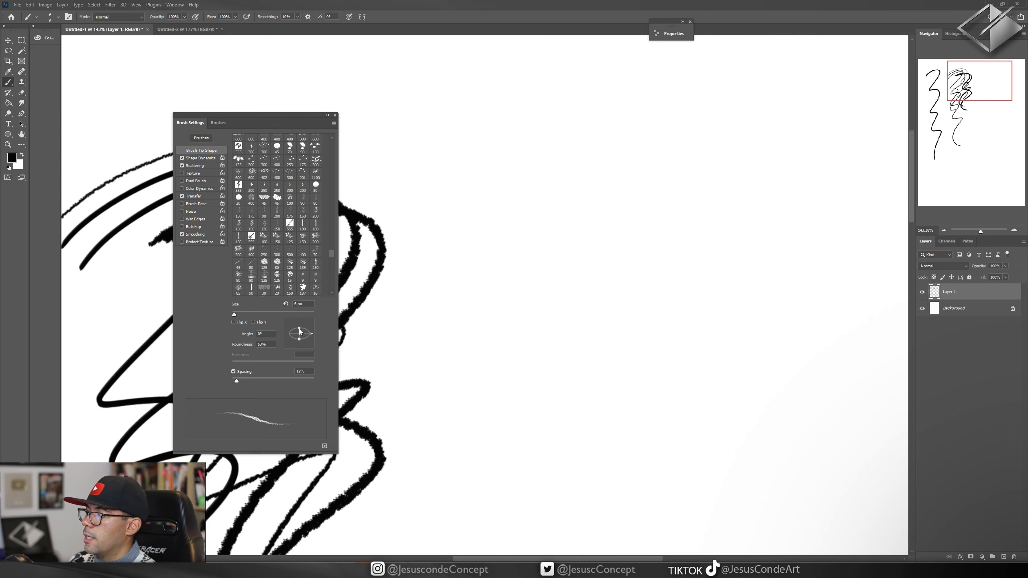
# Step: Set the brush tip to 57% roundness and a 25° angle, and try a wavy stroke, undoing it
pyautogui.moveTo(300, 331); pyautogui.dragTo(299, 328)
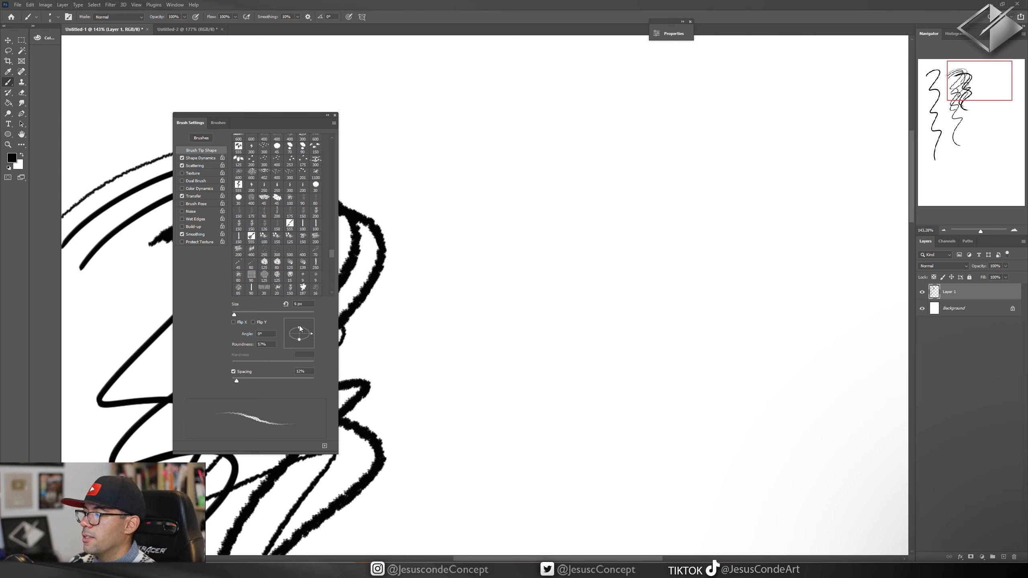
pyautogui.moveTo(300, 329); pyautogui.dragTo(307, 325)
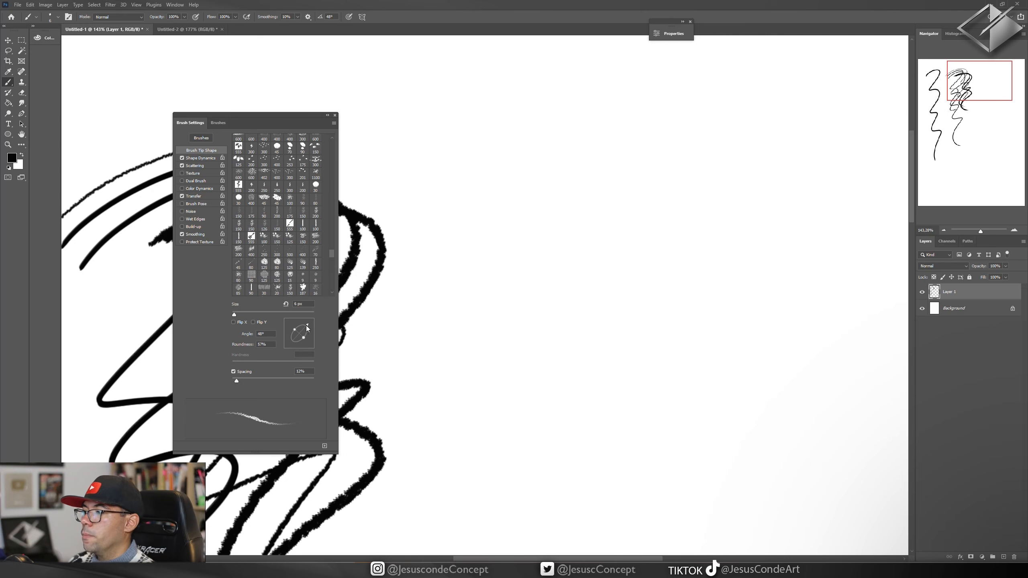
pyautogui.moveTo(307, 329); pyautogui.dragTo(311, 329)
pyautogui.moveTo(427, 175)
pyautogui.mouseDown()
pyautogui.moveTo(624, 138)
pyautogui.moveTo(466, 377)
pyautogui.moveTo(724, 401)
pyautogui.mouseUp()
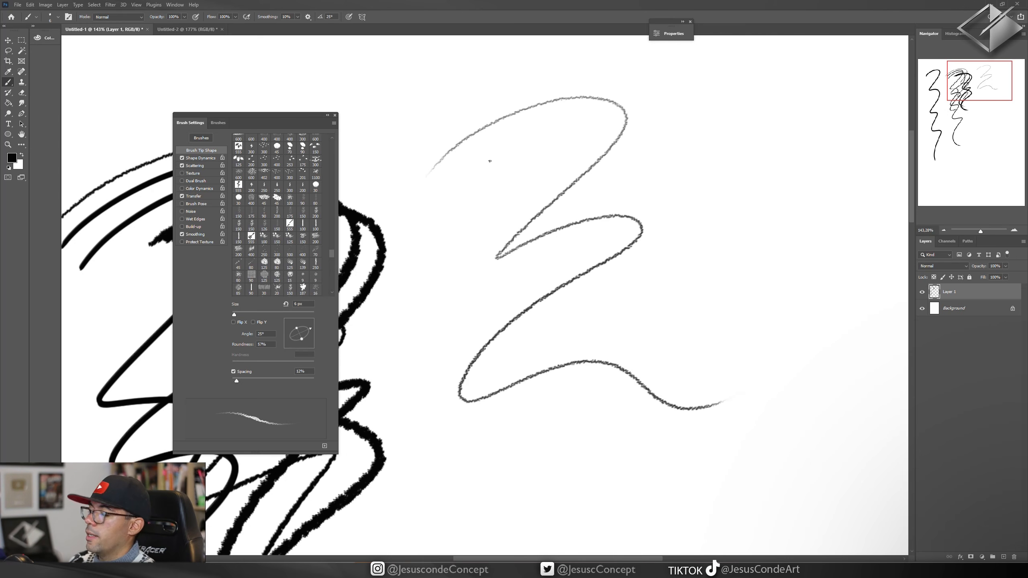
pyautogui.hotkey('ctrl', 'z')
# Step: Sketch light, overlapping curved pencil strokes with short hatching in the empty upper area of the page
pyautogui.press('z')
pyautogui.moveTo(509, 188); pyautogui.dragTo(452, 200)
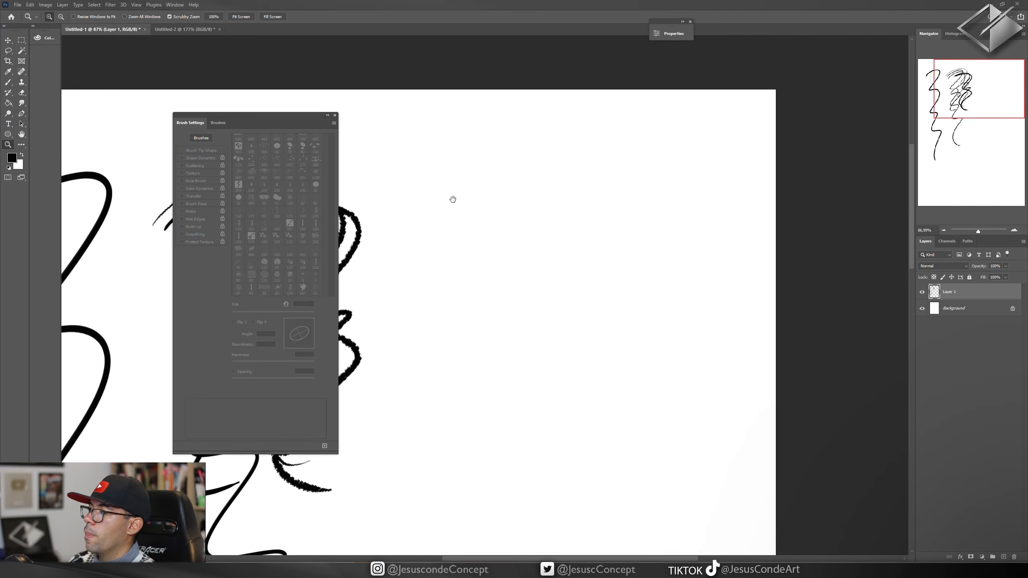
pyautogui.press('b')
pyautogui.moveTo(442, 292)
pyautogui.mouseDown()
pyautogui.moveTo(480, 163)
pyautogui.moveTo(440, 244)
pyautogui.mouseUp()
pyautogui.moveTo(457, 315); pyautogui.dragTo(479, 166)
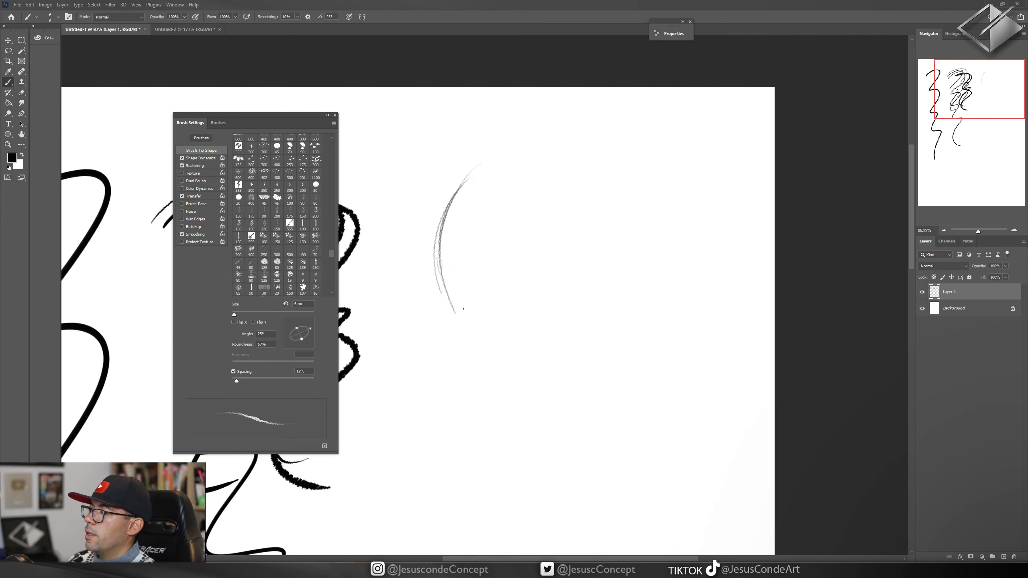
pyautogui.moveTo(436, 277)
pyautogui.mouseDown()
pyautogui.moveTo(476, 217)
pyautogui.moveTo(530, 190)
pyautogui.mouseUp()
pyautogui.moveTo(581, 173)
pyautogui.mouseDown()
pyautogui.moveTo(430, 286)
pyautogui.moveTo(444, 312)
pyautogui.mouseUp()
pyautogui.moveTo(451, 318)
pyautogui.mouseDown()
pyautogui.moveTo(619, 208)
pyautogui.moveTo(448, 346)
pyautogui.mouseUp()
pyautogui.moveTo(603, 222); pyautogui.dragTo(506, 323)
pyautogui.moveTo(511, 285)
pyautogui.mouseDown()
pyautogui.moveTo(453, 349)
pyautogui.moveTo(494, 295)
pyautogui.mouseUp()
pyautogui.moveTo(474, 314); pyautogui.dragTo(529, 277)
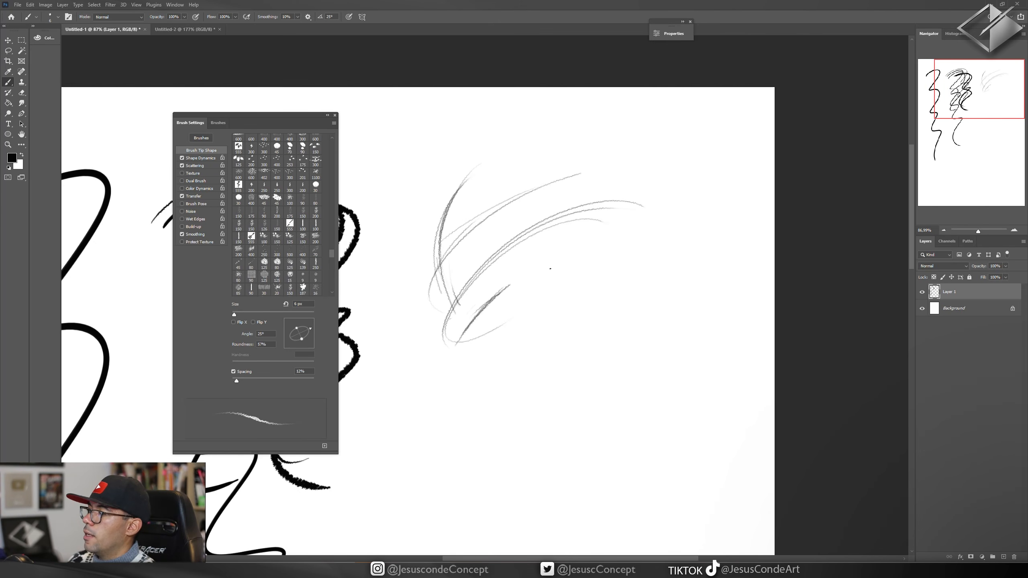
# Step: Add further loose pencil strokes below and beside the sketched curves
pyautogui.press('space')
pyautogui.moveTo(553, 220); pyautogui.dragTo(609, 194)
pyautogui.press('z')
pyautogui.press('space')
pyautogui.press('b')
pyautogui.moveTo(489, 331)
pyautogui.mouseDown()
pyautogui.moveTo(642, 185)
pyautogui.moveTo(506, 376)
pyautogui.mouseUp()
pyautogui.moveTo(629, 209)
pyautogui.mouseDown()
pyautogui.moveTo(652, 216)
pyautogui.moveTo(495, 383)
pyautogui.moveTo(486, 320)
pyautogui.moveTo(677, 271)
pyautogui.moveTo(530, 337)
pyautogui.moveTo(452, 437)
pyautogui.moveTo(675, 324)
pyautogui.moveTo(666, 348)
pyautogui.mouseUp()
pyautogui.moveTo(613, 303)
pyautogui.mouseDown()
pyautogui.moveTo(670, 318)
pyautogui.moveTo(585, 306)
pyautogui.moveTo(492, 387)
pyautogui.moveTo(507, 370)
pyautogui.moveTo(487, 434)
pyautogui.moveTo(471, 441)
pyautogui.moveTo(480, 460)
pyautogui.moveTo(512, 461)
pyautogui.mouseUp()
pyautogui.press('z')
pyautogui.moveTo(603, 387); pyautogui.dragTo(661, 231)
# Step: Hide Layer 1 with the test strokes and add a new empty layer for painting
pyautogui.click(923, 292)
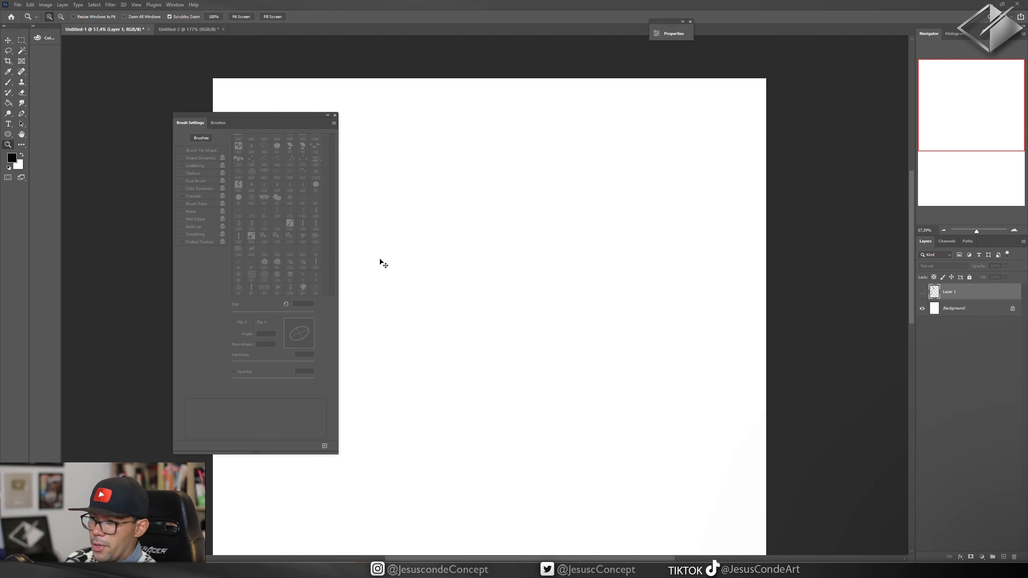
pyautogui.hotkey('ctrl', 'shift', 'n')
pyautogui.press('Return')
pyautogui.press('b')
# Step: Try two short pencil strokes on the new layer, undoing each one
pyautogui.moveTo(406, 212)
pyautogui.mouseDown()
pyautogui.moveTo(447, 226)
pyautogui.moveTo(492, 309)
pyautogui.mouseUp()
pyautogui.hotkey('ctrl', 'z')
pyautogui.moveTo(409, 195)
pyautogui.mouseDown()
pyautogui.moveTo(484, 243)
pyautogui.moveTo(541, 341)
pyautogui.mouseUp()
pyautogui.hotkey('ctrl', 'z')
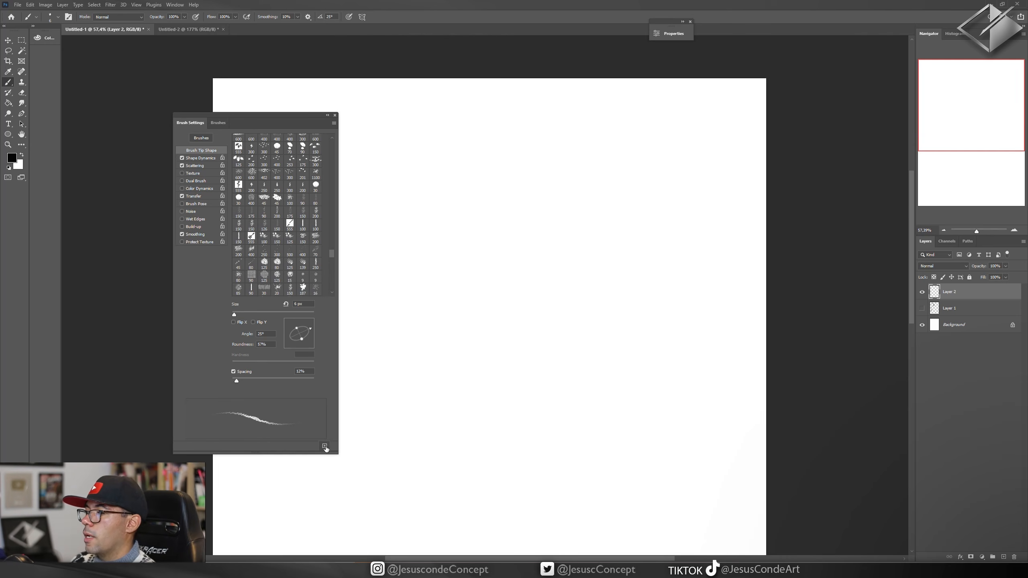
# Step: Save the current brush as a new preset named Pencil brush, capturing its size and including the tool settings
pyautogui.moveTo(282, 119); pyautogui.dragTo(266, 119)
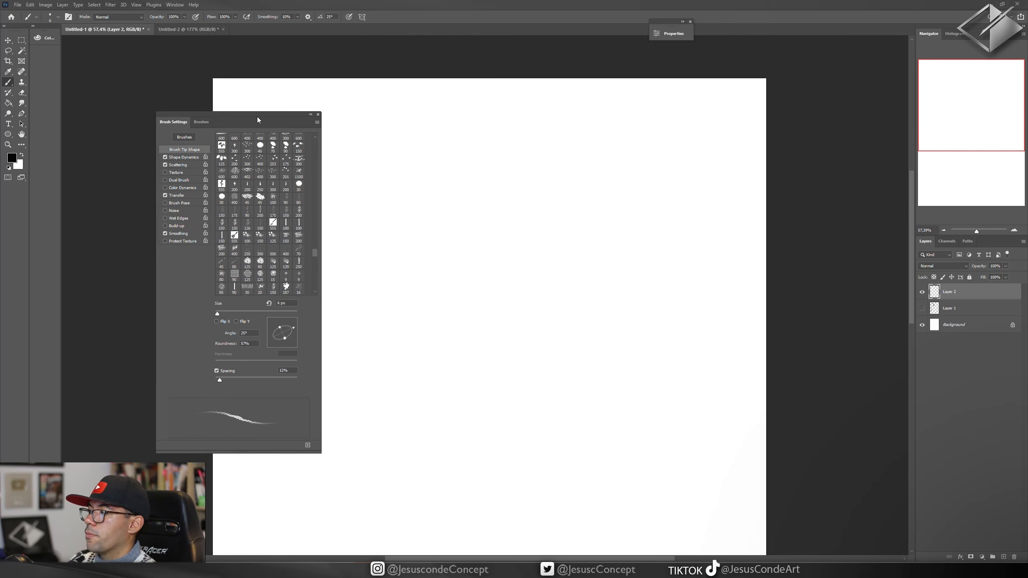
pyautogui.click(308, 446)
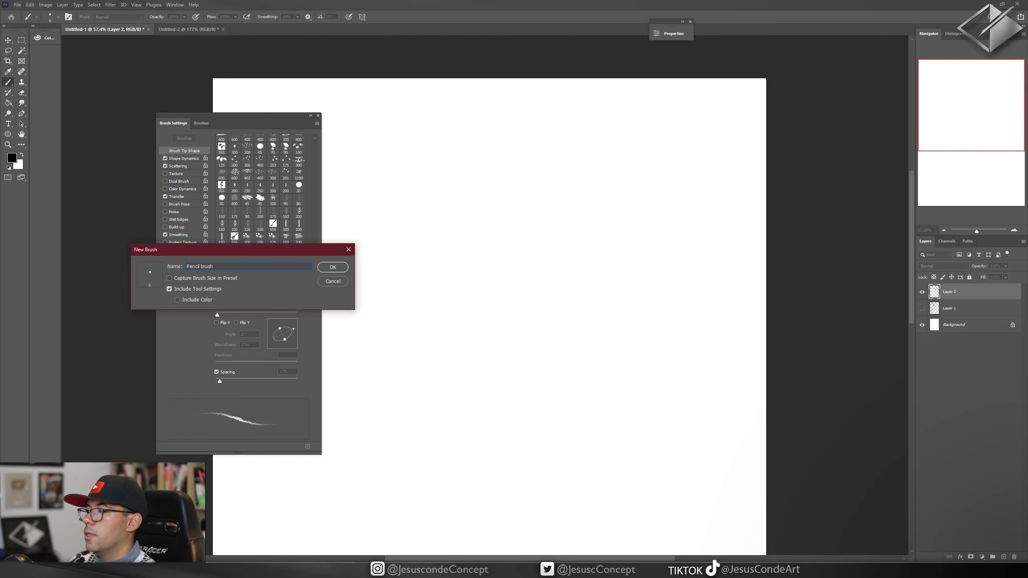
pyautogui.click(185, 280)
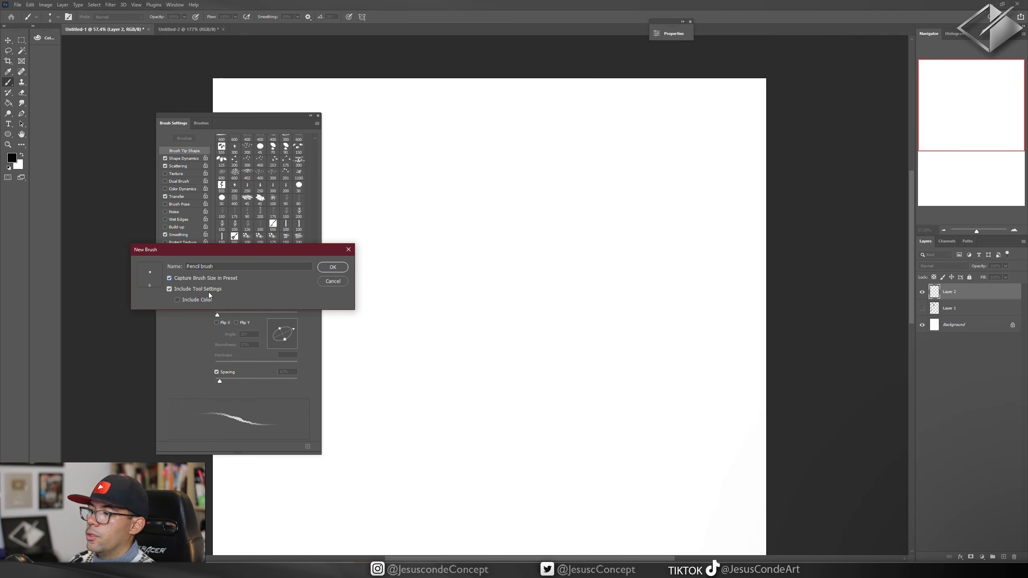
pyautogui.click(333, 268)
pyautogui.moveTo(267, 127); pyautogui.dragTo(232, 132)
# Step: Look up the saved preset in the brush list and try a long stroke on the canvas, undoing it
pyautogui.click(58, 17)
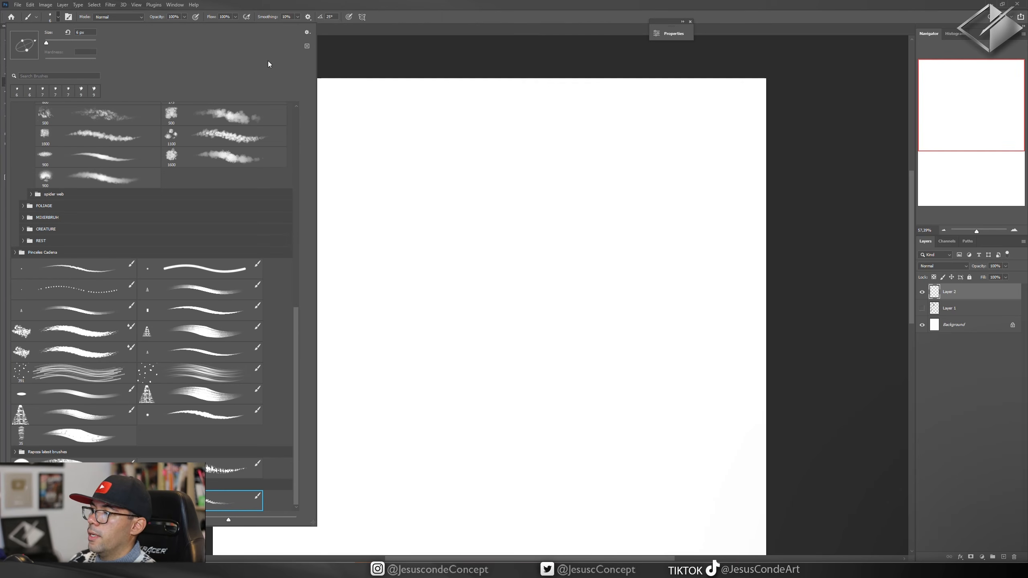
pyautogui.click(387, 4)
pyautogui.moveTo(392, 210)
pyautogui.mouseDown()
pyautogui.moveTo(434, 207)
pyautogui.moveTo(429, 383)
pyautogui.mouseUp()
pyautogui.hotkey('ctrl', 'z')
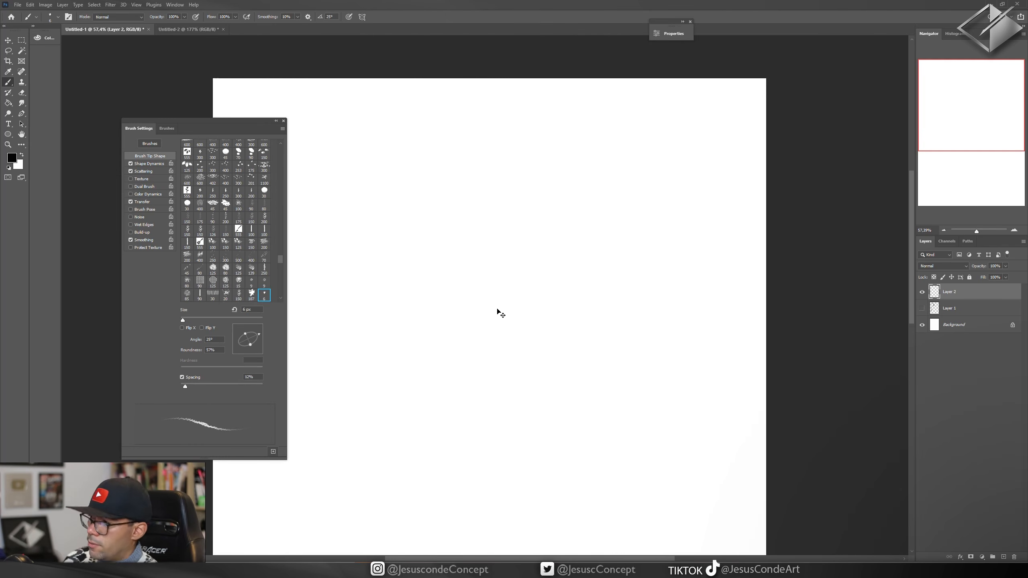
# Step: Add a new empty layer and turn on vertical paint symmetry through the middle of the canvas
pyautogui.hotkey('ctrl', 'shift', 'alt', 'n')
pyautogui.moveTo(256, 130); pyautogui.dragTo(206, 133)
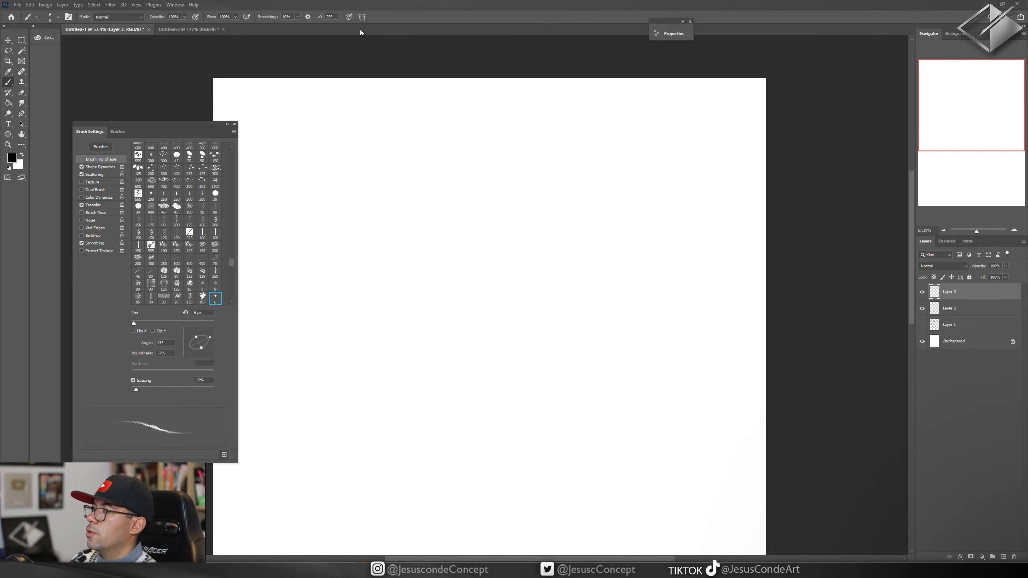
pyautogui.click(362, 16)
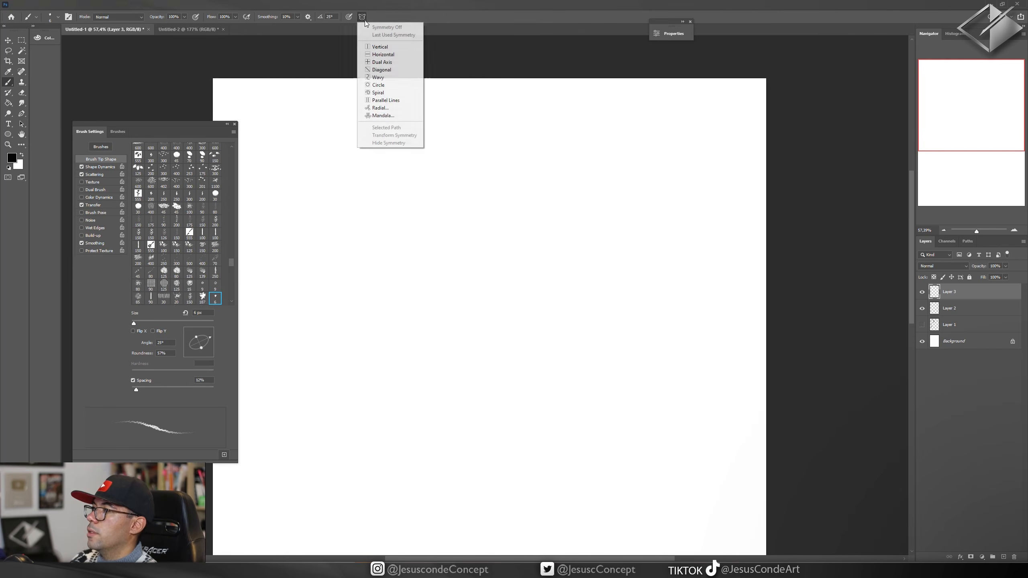
pyautogui.click(389, 48)
pyautogui.press('Return')
# Step: Sketch a mirrored pair of curved eye outlines beside the symmetry axis, enlarging the brush to 9 px
pyautogui.press('z')
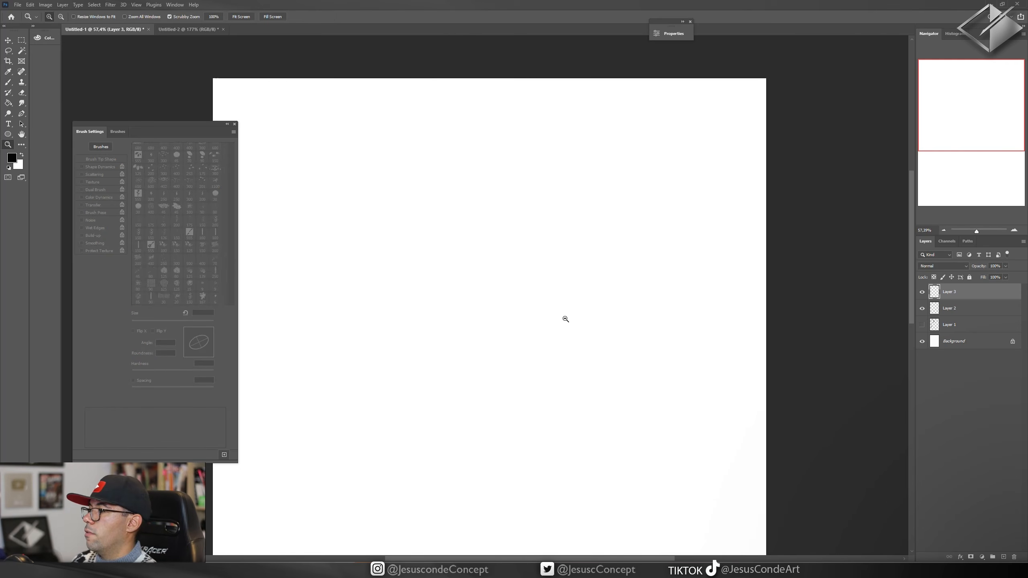
pyautogui.moveTo(566, 319)
pyautogui.mouseDown()
pyautogui.moveTo(551, 276)
pyautogui.moveTo(569, 237)
pyautogui.moveTo(555, 193)
pyautogui.mouseUp()
pyautogui.press('b')
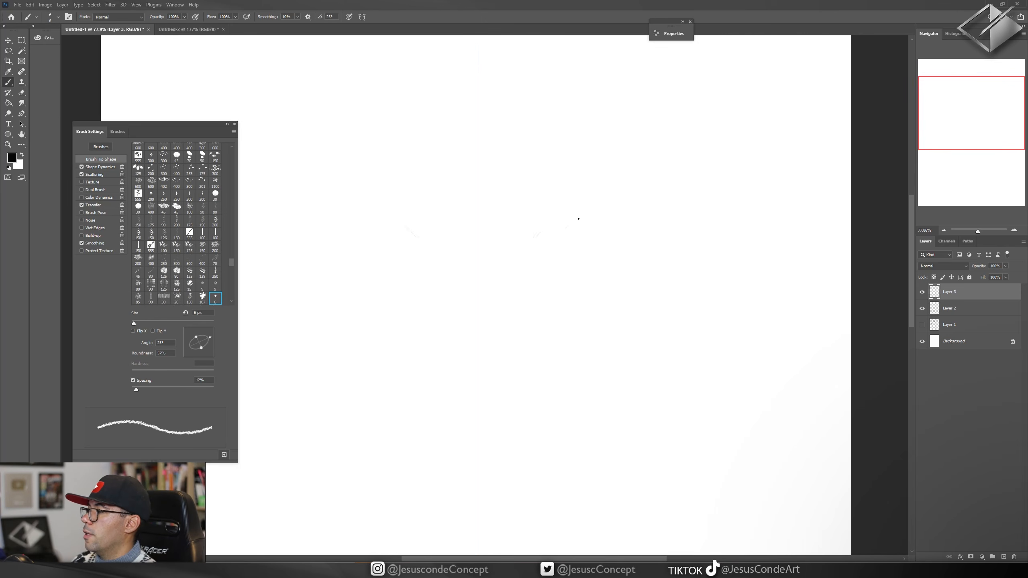
pyautogui.moveTo(570, 217); pyautogui.dragTo(548, 239)
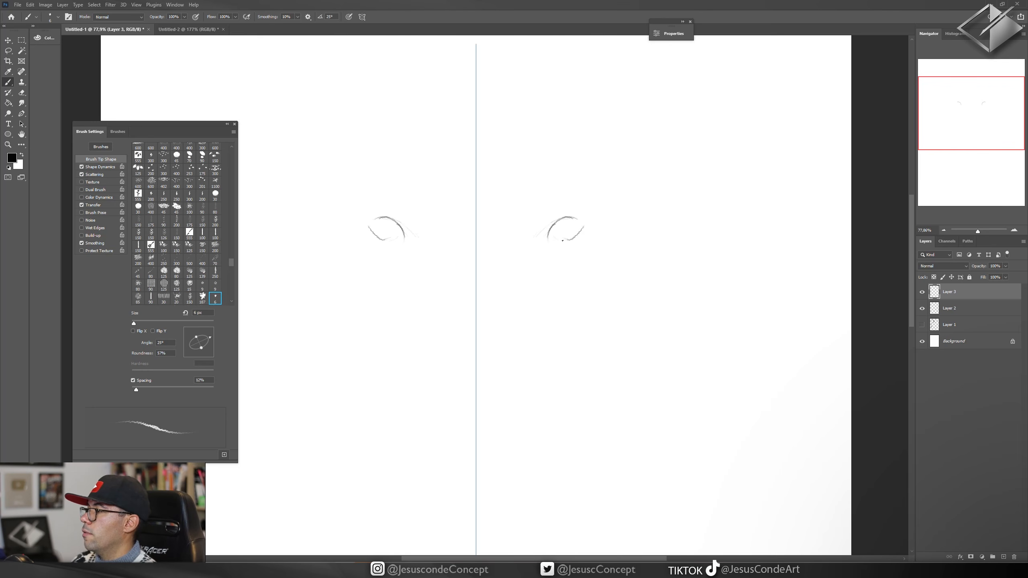
pyautogui.press(']')
pyautogui.press(']')
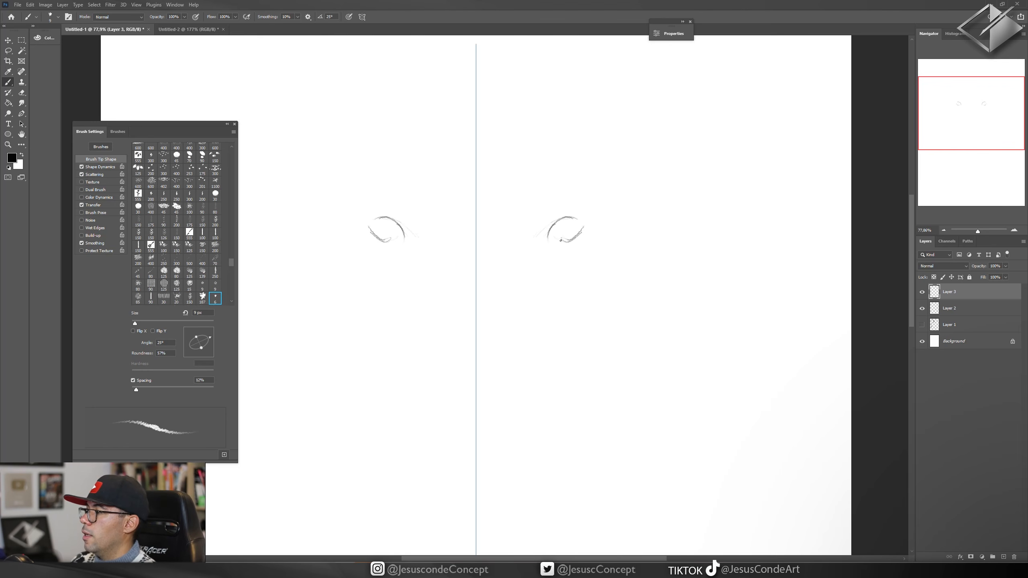
pyautogui.moveTo(571, 241); pyautogui.dragTo(578, 235)
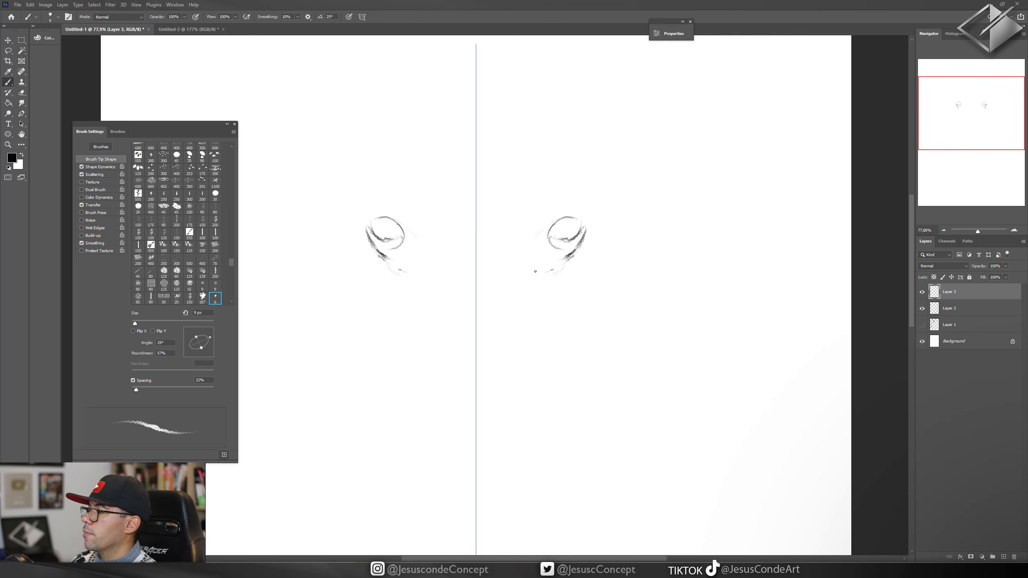
# Step: Draw the narrow nose opening on the symmetry axis and hatch it together with the eye sockets
pyautogui.moveTo(485, 268)
pyautogui.mouseDown()
pyautogui.moveTo(492, 312)
pyautogui.moveTo(486, 273)
pyautogui.mouseUp()
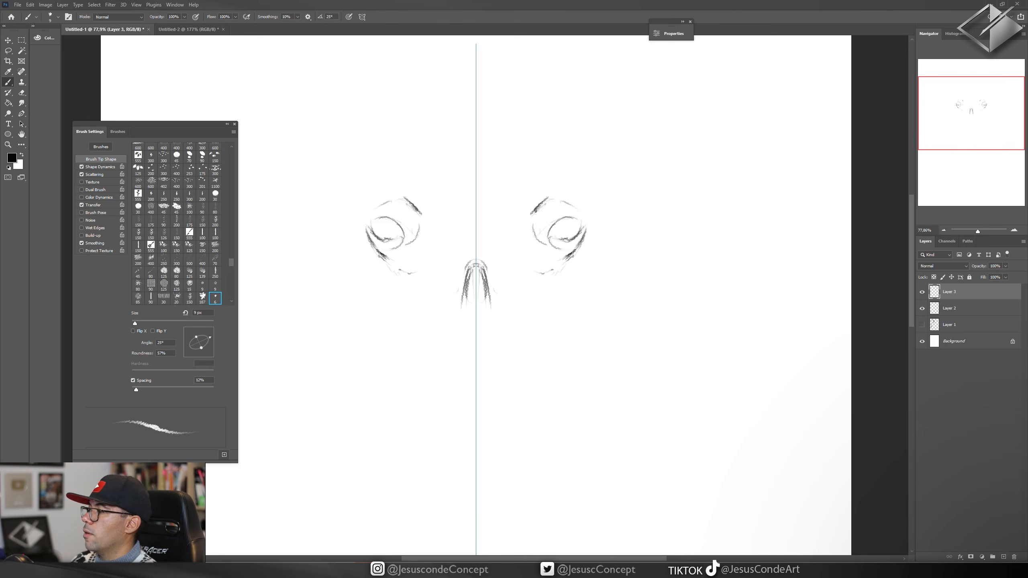
pyautogui.moveTo(536, 212)
pyautogui.mouseDown()
pyautogui.moveTo(534, 239)
pyautogui.moveTo(544, 226)
pyautogui.moveTo(550, 244)
pyautogui.moveTo(547, 202)
pyautogui.moveTo(557, 198)
pyautogui.moveTo(550, 208)
pyautogui.moveTo(566, 200)
pyautogui.moveTo(560, 215)
pyautogui.moveTo(580, 214)
pyautogui.moveTo(562, 206)
pyautogui.moveTo(570, 206)
pyautogui.moveTo(585, 230)
pyautogui.mouseUp()
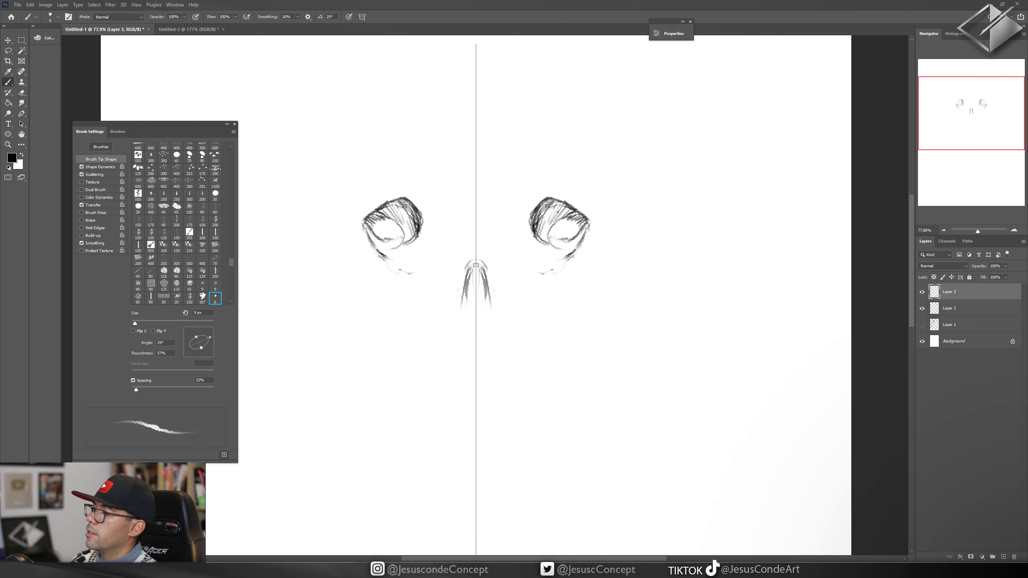
pyautogui.moveTo(566, 219)
pyautogui.mouseDown()
pyautogui.moveTo(573, 238)
pyautogui.moveTo(563, 234)
pyautogui.moveTo(572, 220)
pyautogui.moveTo(552, 230)
pyautogui.mouseUp()
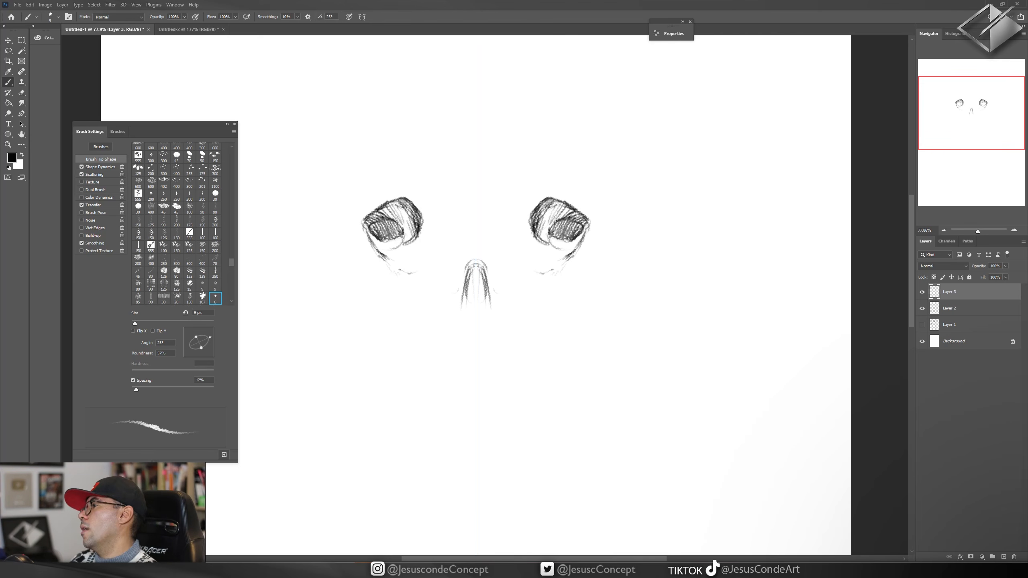
pyautogui.moveTo(487, 286)
pyautogui.mouseDown()
pyautogui.moveTo(482, 313)
pyautogui.moveTo(480, 276)
pyautogui.moveTo(489, 311)
pyautogui.mouseUp()
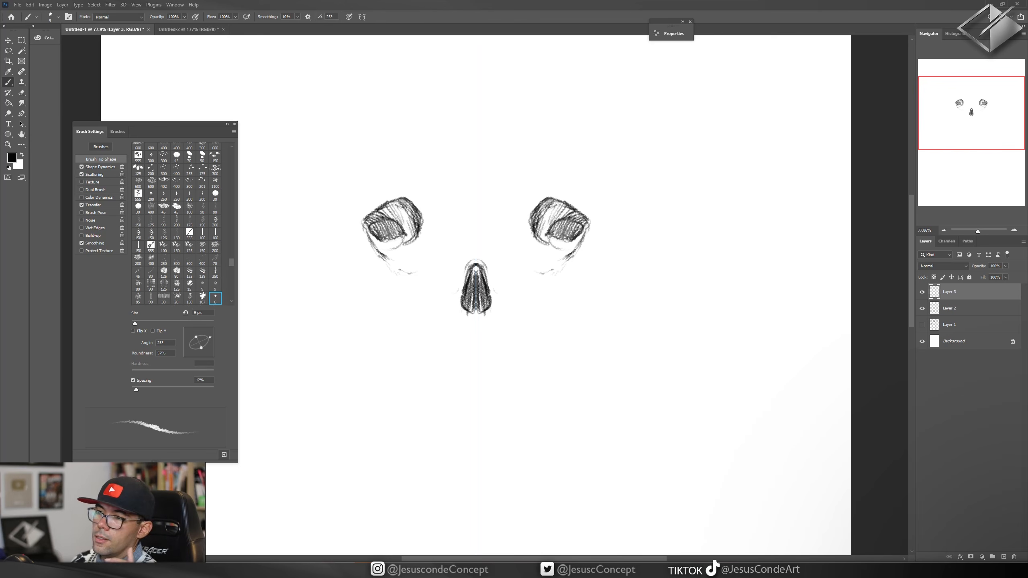
# Step: Add short marks around the nose bridge and brow, and draw the skull's sides from the temples down to the upper jaw
pyautogui.moveTo(499, 271); pyautogui.dragTo(503, 234)
pyautogui.moveTo(514, 186); pyautogui.dragTo(525, 178)
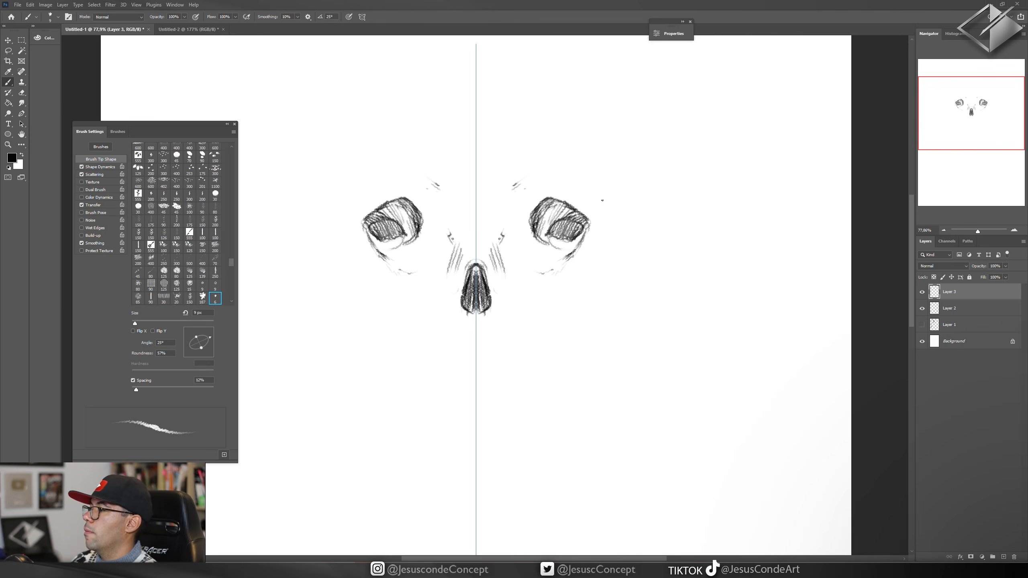
pyautogui.moveTo(606, 189); pyautogui.dragTo(593, 250)
pyautogui.moveTo(586, 262); pyautogui.dragTo(531, 319)
pyautogui.moveTo(556, 286); pyautogui.dragTo(531, 317)
pyautogui.moveTo(532, 327); pyautogui.dragTo(521, 375)
pyautogui.moveTo(521, 374); pyautogui.dragTo(515, 359)
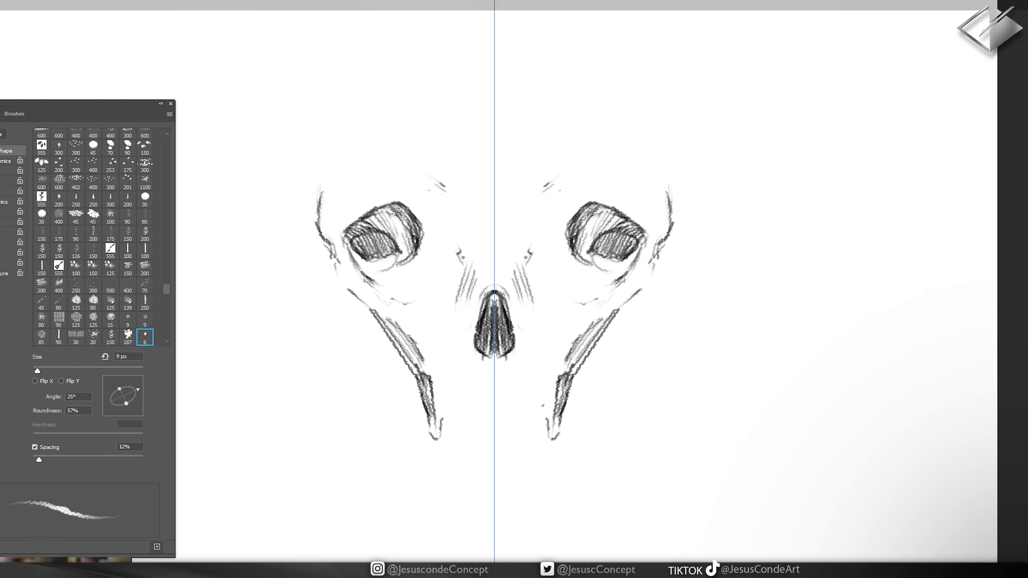
# Step: Draw the upper teeth and cheekbones, and extend small pointed horns outward from the temples
pyautogui.moveTo(544, 407)
pyautogui.mouseDown()
pyautogui.moveTo(504, 421)
pyautogui.moveTo(538, 405)
pyautogui.moveTo(583, 325)
pyautogui.moveTo(655, 271)
pyautogui.moveTo(647, 290)
pyautogui.mouseUp()
pyautogui.moveTo(595, 203); pyautogui.dragTo(570, 246)
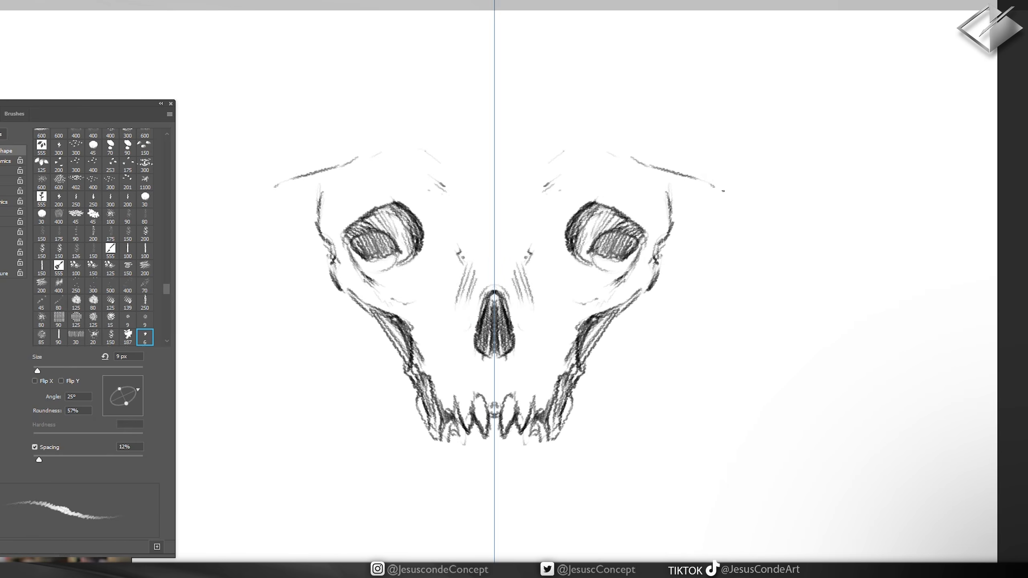
pyautogui.moveTo(728, 183); pyautogui.dragTo(669, 212)
# Step: Darken the eye sockets with dense hatching and sketch the long open lower jaw
pyautogui.moveTo(614, 212)
pyautogui.mouseDown()
pyautogui.moveTo(643, 237)
pyautogui.moveTo(572, 245)
pyautogui.mouseUp()
pyautogui.moveTo(601, 284); pyautogui.dragTo(567, 283)
pyautogui.moveTo(601, 366)
pyautogui.mouseDown()
pyautogui.moveTo(539, 510)
pyautogui.moveTo(579, 405)
pyautogui.mouseUp()
pyautogui.moveTo(591, 347); pyautogui.dragTo(534, 462)
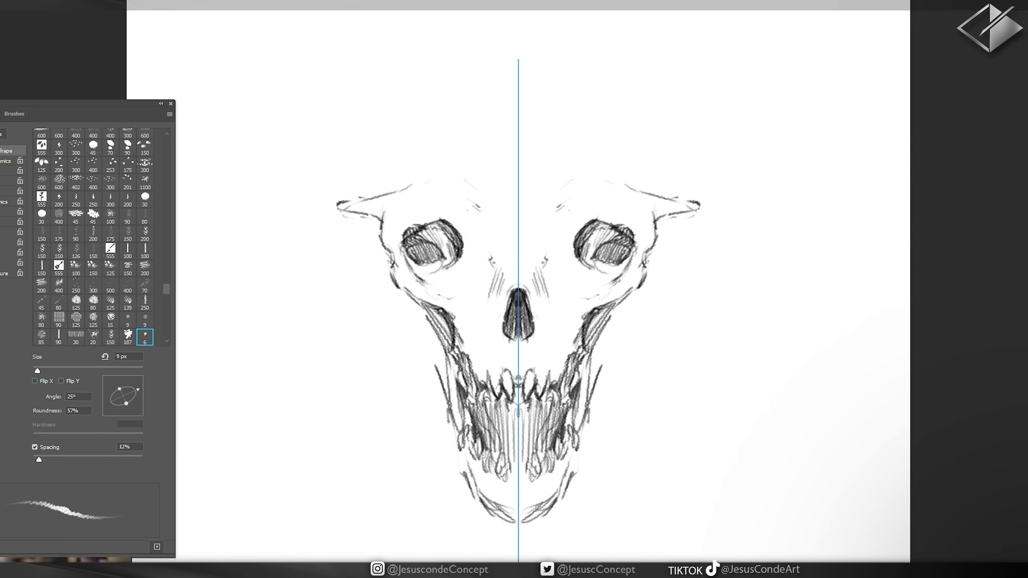
# Step: Hatch the dark interior of the open mouth and shade the upper jaw beside the nose
pyautogui.moveTo(534, 388); pyautogui.dragTo(531, 453)
pyautogui.moveTo(567, 401)
pyautogui.mouseDown()
pyautogui.moveTo(526, 465)
pyautogui.moveTo(571, 442)
pyautogui.moveTo(596, 349)
pyautogui.moveTo(527, 391)
pyautogui.mouseUp()
pyautogui.moveTo(576, 341)
pyautogui.mouseDown()
pyautogui.moveTo(561, 322)
pyautogui.moveTo(563, 347)
pyautogui.moveTo(531, 362)
pyautogui.mouseUp()
# Step: Reduce the Eraser size and lighten the shading around the nose opening
pyautogui.press('e')
pyautogui.press('[')
pyautogui.press('[')
pyautogui.press('[')
pyautogui.press('[')
pyautogui.press('[')
pyautogui.press('[')
pyautogui.press('[')
pyautogui.press('[')
pyautogui.press('[')
pyautogui.press('[')
pyautogui.press('[')
pyautogui.press('[')
pyautogui.press('[')
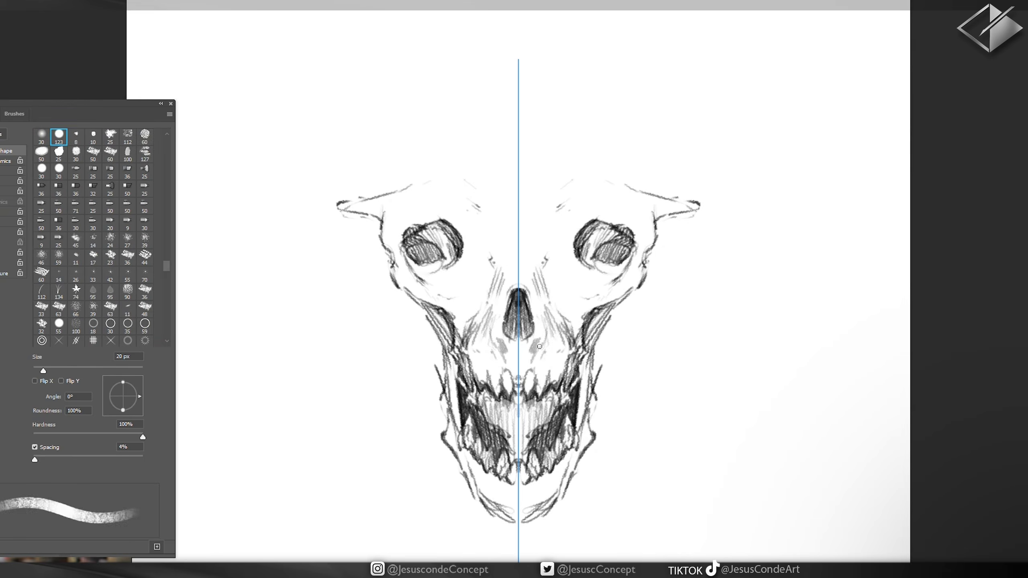
pyautogui.press('[')
pyautogui.press('[')
pyautogui.press('[')
pyautogui.press('[')
pyautogui.press('[')
pyautogui.press('b')
pyautogui.press('e')
pyautogui.moveTo(549, 310)
pyautogui.mouseDown()
pyautogui.moveTo(548, 344)
pyautogui.moveTo(536, 352)
pyautogui.moveTo(553, 332)
pyautogui.moveTo(530, 340)
pyautogui.mouseUp()
# Step: Enlarge the eraser tip and close the Brush Settings panel
pyautogui.press(']')
pyautogui.press(']')
pyautogui.press(']')
pyautogui.press(']')
pyautogui.press(']')
pyautogui.press(']')
pyautogui.press(']')
pyautogui.press(']')
pyautogui.click(171, 103)
# Step: Sketch larger side horns and the domed forehead with loose curved lines, and darken the eye sockets
pyautogui.press('b')
pyautogui.moveTo(650, 268); pyautogui.dragTo(733, 190)
pyautogui.moveTo(529, 149); pyautogui.dragTo(654, 178)
pyautogui.moveTo(569, 129); pyautogui.dragTo(679, 178)
pyautogui.moveTo(599, 227)
pyautogui.mouseDown()
pyautogui.moveTo(584, 239)
pyautogui.moveTo(596, 265)
pyautogui.mouseUp()
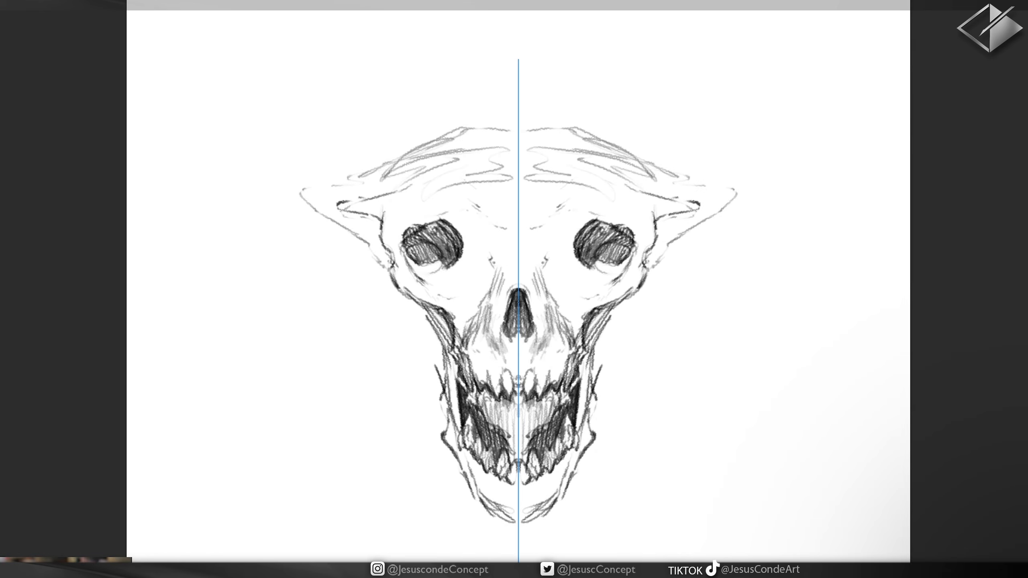
# Step: Lighten the upper jaw beside the nose with the Eraser and strengthen the cheekbone contours up to the temples
pyautogui.press('e')
pyautogui.moveTo(557, 300)
pyautogui.mouseDown()
pyautogui.moveTo(565, 347)
pyautogui.moveTo(571, 338)
pyautogui.mouseUp()
pyautogui.press('b')
pyautogui.moveTo(583, 307)
pyautogui.mouseDown()
pyautogui.moveTo(648, 288)
pyautogui.moveTo(639, 275)
pyautogui.mouseUp()
pyautogui.moveTo(648, 247)
pyautogui.mouseDown()
pyautogui.moveTo(632, 267)
pyautogui.moveTo(658, 221)
pyautogui.mouseUp()
# Step: Add spikes between the side horns and the crown, and define the top of the head and the brow ridges
pyautogui.moveTo(672, 214)
pyautogui.mouseDown()
pyautogui.moveTo(652, 261)
pyautogui.moveTo(733, 196)
pyautogui.mouseUp()
pyautogui.moveTo(674, 190)
pyautogui.mouseDown()
pyautogui.moveTo(716, 165)
pyautogui.moveTo(682, 139)
pyautogui.moveTo(626, 149)
pyautogui.mouseUp()
pyautogui.moveTo(607, 124); pyautogui.dragTo(591, 130)
pyautogui.moveTo(520, 122); pyautogui.dragTo(575, 131)
pyautogui.moveTo(549, 208); pyautogui.dragTo(591, 193)
pyautogui.moveTo(595, 191); pyautogui.dragTo(648, 239)
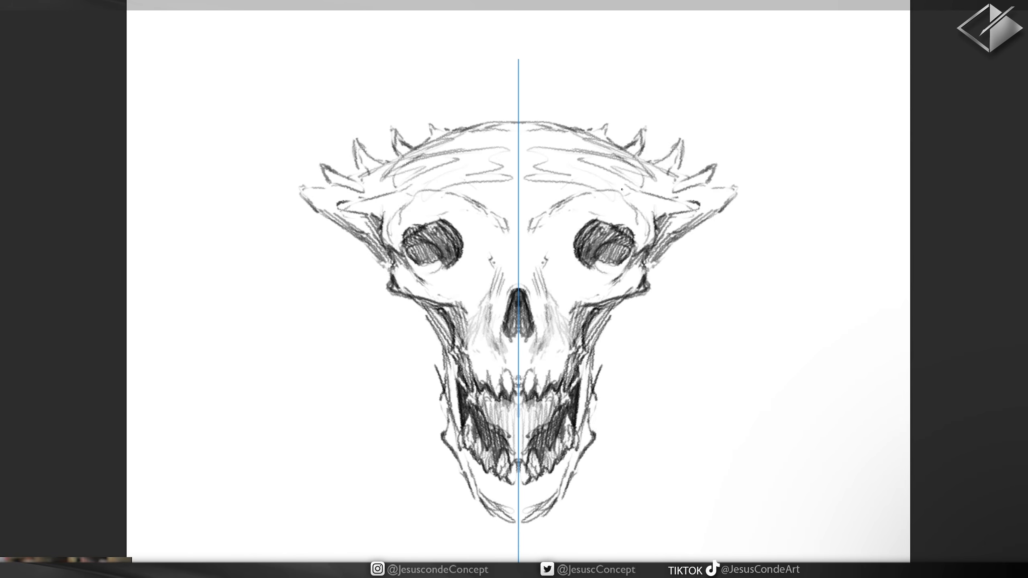
# Step: Fill the sides between the cheekbones and lower jaw with dark hatching, erasing stray lines along the jaw
pyautogui.moveTo(581, 337); pyautogui.dragTo(586, 416)
pyautogui.moveTo(571, 473); pyautogui.dragTo(563, 513)
pyautogui.press('e')
pyautogui.moveTo(600, 367); pyautogui.dragTo(595, 419)
pyautogui.press('b')
pyautogui.moveTo(607, 321)
pyautogui.mouseDown()
pyautogui.moveTo(587, 411)
pyautogui.moveTo(596, 346)
pyautogui.mouseUp()
pyautogui.moveTo(621, 302)
pyautogui.mouseDown()
pyautogui.moveTo(585, 401)
pyautogui.moveTo(599, 365)
pyautogui.mouseUp()
pyautogui.moveTo(620, 311); pyautogui.dragTo(591, 400)
# Step: Erase round eyeballs out of the dark sockets and draw an iris and pupil in each
pyautogui.scroll(3, 575, 293)
pyautogui.press('e')
pyautogui.moveTo(620, 201)
pyautogui.mouseDown()
pyautogui.moveTo(611, 217)
pyautogui.moveTo(619, 240)
pyautogui.mouseUp()
pyautogui.press('b')
pyautogui.moveTo(619, 239)
pyautogui.mouseDown()
pyautogui.moveTo(627, 192)
pyautogui.moveTo(600, 190)
pyautogui.mouseUp()
pyautogui.moveTo(610, 213)
pyautogui.mouseDown()
pyautogui.moveTo(612, 203)
pyautogui.moveTo(618, 220)
pyautogui.moveTo(599, 223)
pyautogui.mouseUp()
pyautogui.hotkey('ctrl', 'z')
pyautogui.moveTo(600, 212); pyautogui.dragTo(622, 208)
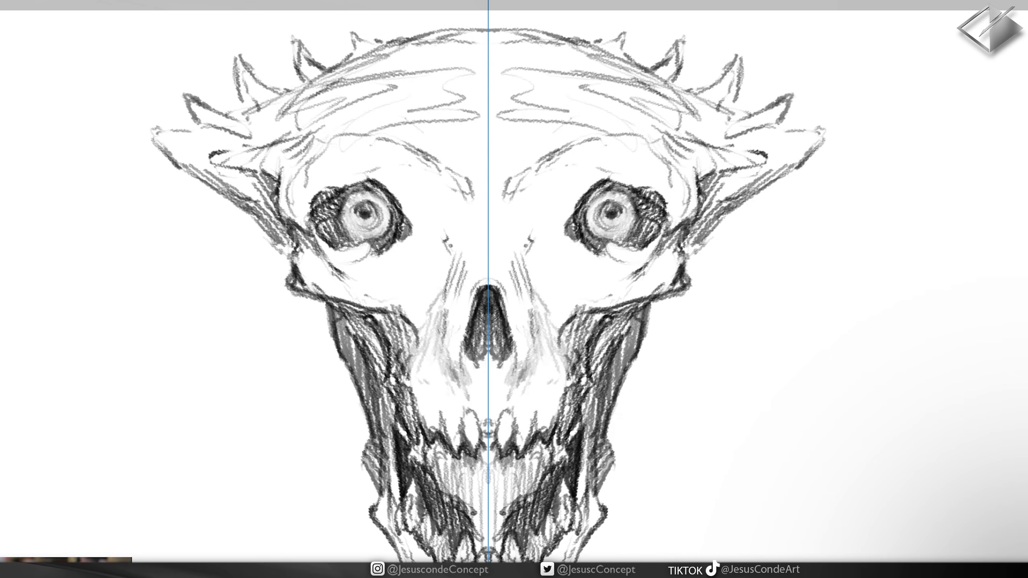
# Step: Erase the dark areas around the eyeballs and draw eyelids with light shading beneath the eyes
pyautogui.press('e')
pyautogui.moveTo(656, 243)
pyautogui.mouseDown()
pyautogui.moveTo(587, 229)
pyautogui.moveTo(652, 200)
pyautogui.moveTo(646, 208)
pyautogui.mouseUp()
pyautogui.press('b')
pyautogui.moveTo(644, 218)
pyautogui.mouseDown()
pyautogui.moveTo(586, 227)
pyautogui.moveTo(626, 253)
pyautogui.mouseUp()
pyautogui.moveTo(662, 201); pyautogui.dragTo(608, 255)
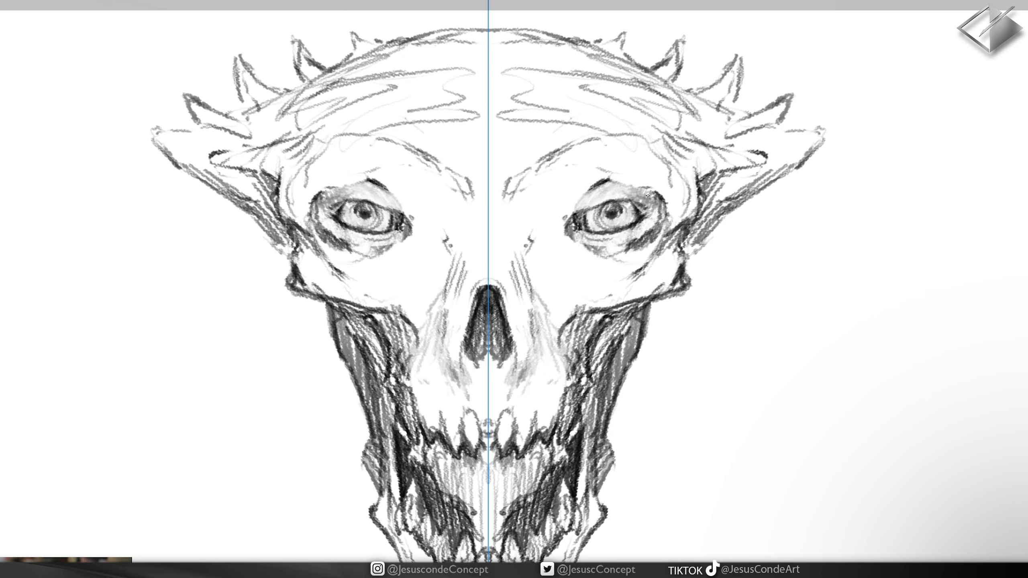
# Step: Hatch the eye sockets around the eyelids and add contour lines beside the inner eye corners
pyautogui.moveTo(600, 190); pyautogui.dragTo(644, 188)
pyautogui.moveTo(579, 235)
pyautogui.mouseDown()
pyautogui.moveTo(619, 249)
pyautogui.moveTo(650, 239)
pyautogui.mouseUp()
pyautogui.moveTo(563, 194); pyautogui.dragTo(603, 270)
pyautogui.moveTo(613, 174); pyautogui.dragTo(658, 190)
pyautogui.moveTo(594, 182); pyautogui.dragTo(648, 174)
pyautogui.moveTo(616, 216); pyautogui.dragTo(603, 214)
pyautogui.press('b')
pyautogui.moveTo(613, 206)
pyautogui.mouseDown()
pyautogui.moveTo(601, 219)
pyautogui.moveTo(569, 216)
pyautogui.mouseUp()
# Step: Draw a row of lower teeth and lighten the dark mouth interior beneath them with the Eraser
pyautogui.scroll(3, 616, 217)
pyautogui.scroll(-2, 617, 216)
pyautogui.moveTo(496, 445)
pyautogui.mouseDown()
pyautogui.moveTo(471, 439)
pyautogui.moveTo(521, 449)
pyautogui.moveTo(482, 478)
pyautogui.mouseUp()
pyautogui.press('b')
pyautogui.press('e')
pyautogui.moveTo(527, 429)
pyautogui.mouseDown()
pyautogui.moveTo(546, 527)
pyautogui.moveTo(489, 505)
pyautogui.moveTo(571, 445)
pyautogui.mouseUp()
pyautogui.press('b')
pyautogui.press('e')
pyautogui.moveTo(567, 268); pyautogui.dragTo(545, 407)
pyautogui.scroll(-3, 675, 353)
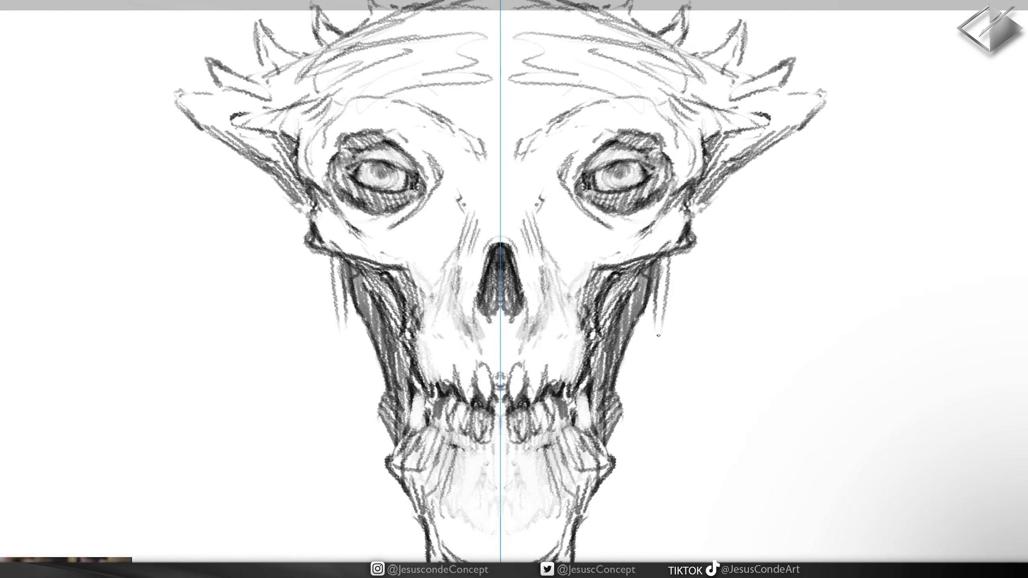
# Step: Add long vertical hatching from the cheekbones down along the outer sides of the jaw
pyautogui.press('b')
pyautogui.moveTo(597, 512); pyautogui.dragTo(563, 559)
pyautogui.moveTo(644, 449); pyautogui.dragTo(670, 561)
pyautogui.moveTo(659, 332); pyautogui.dragTo(633, 374)
pyautogui.moveTo(670, 291); pyautogui.dragTo(644, 417)
# Step: Reshape the eyes into a slanted form by erasing parts of them and redrawing the eyelids and socket shading
pyautogui.scroll(3, 650, 246)
pyautogui.press('e')
pyautogui.moveTo(652, 243)
pyautogui.mouseDown()
pyautogui.moveTo(604, 259)
pyautogui.moveTo(644, 234)
pyautogui.moveTo(595, 265)
pyautogui.mouseUp()
pyautogui.scroll(1, 632, 247)
pyautogui.press('b')
pyautogui.moveTo(664, 268)
pyautogui.mouseDown()
pyautogui.moveTo(680, 227)
pyautogui.moveTo(648, 281)
pyautogui.mouseUp()
pyautogui.moveTo(585, 239); pyautogui.dragTo(596, 278)
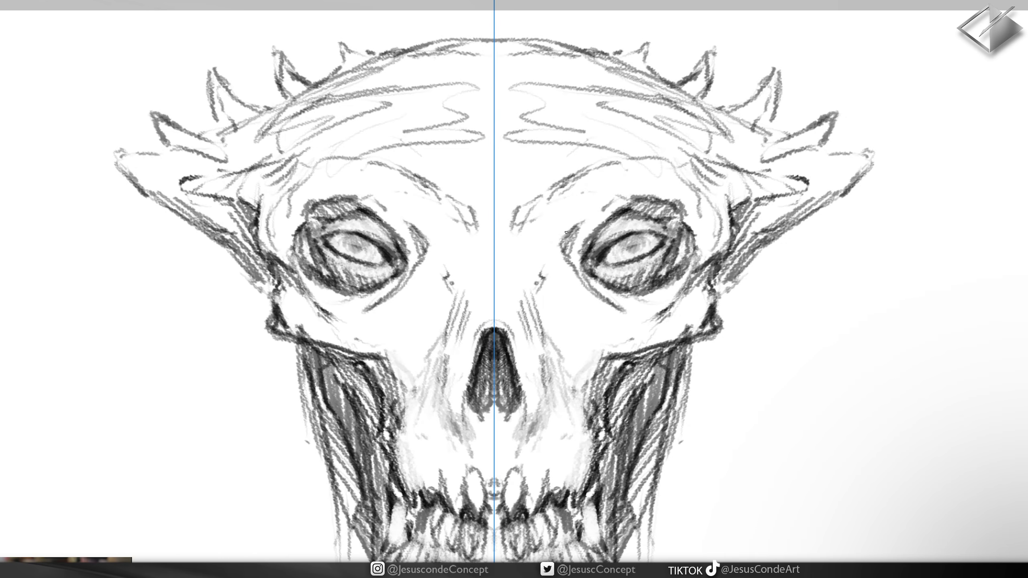
# Step: Draw frown wrinkles between the eyes and across the forehead, and lighten the cheek hatching with the Eraser
pyautogui.moveTo(529, 256); pyautogui.dragTo(502, 233)
pyautogui.moveTo(563, 243)
pyautogui.mouseDown()
pyautogui.moveTo(500, 251)
pyautogui.moveTo(549, 199)
pyautogui.mouseUp()
pyautogui.moveTo(498, 189); pyautogui.dragTo(536, 148)
pyautogui.moveTo(553, 225); pyautogui.dragTo(658, 127)
pyautogui.press('e')
pyautogui.moveTo(587, 399); pyautogui.dragTo(623, 522)
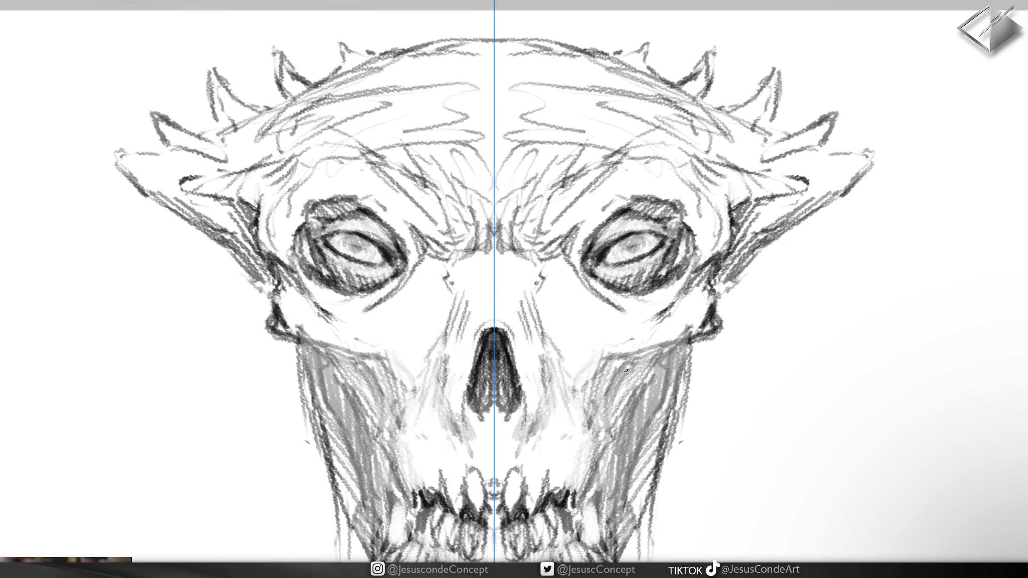
# Step: Add darker pencil hatching to the hollows of the cheeks and down along the sides of the jaw
pyautogui.press('b')
pyautogui.moveTo(604, 444); pyautogui.dragTo(581, 498)
pyautogui.moveTo(635, 356); pyautogui.dragTo(608, 421)
# Step: Lighten the skull-like nose cavity with the Eraser and draw a rounded nose with two nostrils and a wrinkled bridge over it
pyautogui.press('e')
pyautogui.moveTo(496, 336)
pyautogui.mouseDown()
pyautogui.moveTo(508, 405)
pyautogui.moveTo(518, 361)
pyautogui.moveTo(507, 391)
pyautogui.mouseUp()
pyautogui.press('b')
pyautogui.moveTo(553, 345); pyautogui.dragTo(500, 407)
pyautogui.moveTo(552, 356); pyautogui.dragTo(542, 320)
pyautogui.moveTo(541, 308); pyautogui.dragTo(496, 290)
pyautogui.moveTo(575, 275); pyautogui.dragTo(539, 317)
# Step: Redraw the outer contour of the cheeks and jaw and erase the excess hatching along it
pyautogui.scroll(-4, 561, 263)
pyautogui.scroll(3, 622, 320)
pyautogui.moveTo(617, 314); pyautogui.dragTo(596, 415)
pyautogui.moveTo(629, 266)
pyautogui.mouseDown()
pyautogui.moveTo(615, 344)
pyautogui.moveTo(615, 283)
pyautogui.mouseUp()
pyautogui.press('e')
pyautogui.moveTo(632, 273); pyautogui.dragTo(625, 346)
# Step: Draw the upper lip line with a row of pointed upper teeth and lighten the strokes between mouth and chin
pyautogui.press('b')
pyautogui.moveTo(482, 378)
pyautogui.mouseDown()
pyautogui.moveTo(525, 370)
pyautogui.moveTo(547, 429)
pyautogui.moveTo(557, 405)
pyautogui.mouseUp()
pyautogui.press('e')
pyautogui.press('b')
pyautogui.moveTo(556, 325)
pyautogui.mouseDown()
pyautogui.moveTo(575, 407)
pyautogui.moveTo(483, 448)
pyautogui.mouseUp()
pyautogui.press('e')
pyautogui.moveTo(519, 430)
pyautogui.mouseDown()
pyautogui.moveTo(485, 440)
pyautogui.moveTo(496, 468)
pyautogui.mouseUp()
pyautogui.moveTo(545, 409); pyautogui.dragTo(526, 450)
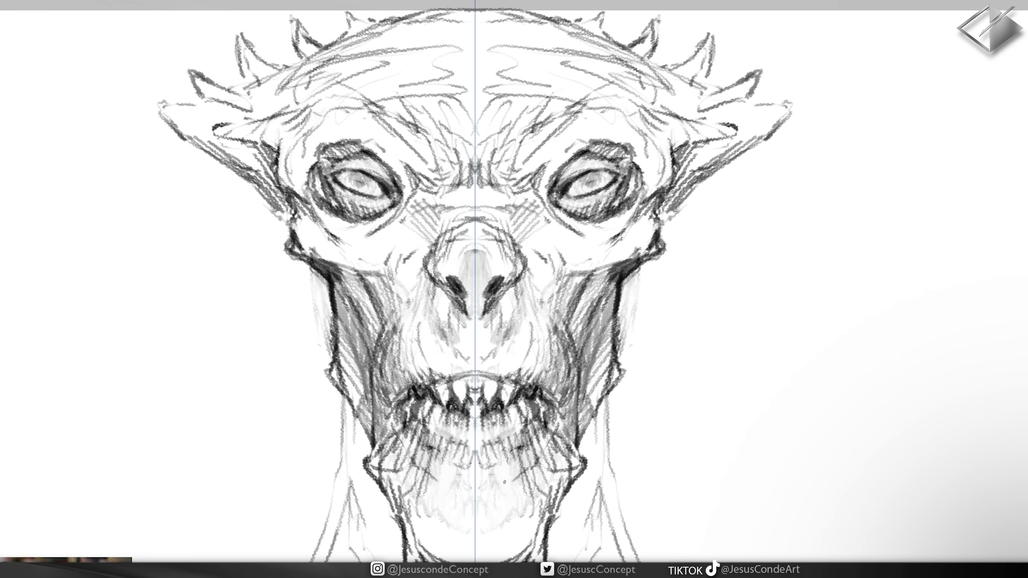
# Step: Sketch a crease above the chin, erase the protruding lower jaw corners and redraw the jaw with darker tapering contours
pyautogui.moveTo(511, 496); pyautogui.dragTo(480, 486)
pyautogui.moveTo(548, 458); pyautogui.dragTo(528, 499)
pyautogui.press('e')
pyautogui.moveTo(575, 356); pyautogui.dragTo(573, 498)
pyautogui.press('b')
pyautogui.moveTo(607, 399); pyautogui.dragTo(559, 507)
pyautogui.press('e')
# Step: Shade the eyes darker, touch up the centre upper teeth and soften the nostrils with the Eraser
pyautogui.press('b')
pyautogui.moveTo(581, 175)
pyautogui.mouseDown()
pyautogui.moveTo(555, 203)
pyautogui.moveTo(600, 185)
pyautogui.mouseUp()
pyautogui.press('e')
pyautogui.press('b')
pyautogui.moveTo(477, 388); pyautogui.dragTo(492, 379)
pyautogui.press('e')
pyautogui.moveTo(486, 314); pyautogui.dragTo(522, 266)
# Step: Darken the cheek hollows, the temples beside the eyes and the undersides of the large side horns
pyautogui.press('b')
pyautogui.moveTo(557, 284)
pyautogui.mouseDown()
pyautogui.moveTo(577, 272)
pyautogui.moveTo(609, 308)
pyautogui.moveTo(589, 365)
pyautogui.mouseUp()
pyautogui.moveTo(674, 156); pyautogui.dragTo(654, 191)
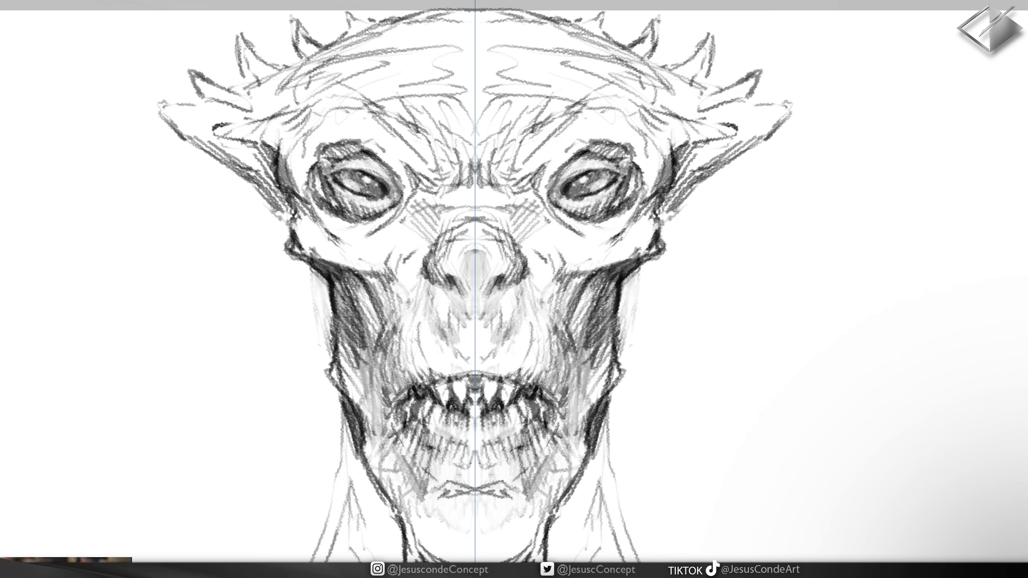
pyautogui.moveTo(709, 142); pyautogui.dragTo(658, 186)
pyautogui.moveTo(789, 106); pyautogui.dragTo(684, 182)
pyautogui.moveTo(751, 85); pyautogui.dragTo(720, 107)
# Step: Erase the hatching and neck lines outside the jaw and sketch light strokes beside the neck
pyautogui.hotkey('ctrl', '0')
pyautogui.press('e')
pyautogui.moveTo(620, 400)
pyautogui.mouseDown()
pyautogui.moveTo(596, 470)
pyautogui.moveTo(539, 530)
pyautogui.moveTo(593, 448)
pyautogui.mouseUp()
pyautogui.press('b')
pyautogui.moveTo(648, 409); pyautogui.dragTo(664, 486)
pyautogui.press('e')
pyautogui.moveTo(628, 352); pyautogui.dragTo(619, 458)
# Step: Draw a pair of pointed, ear-like spikes below the large side horns
pyautogui.press('b')
pyautogui.moveTo(656, 241)
pyautogui.mouseDown()
pyautogui.moveTo(690, 214)
pyautogui.moveTo(711, 223)
pyautogui.mouseUp()
pyautogui.moveTo(674, 215); pyautogui.dragTo(654, 243)
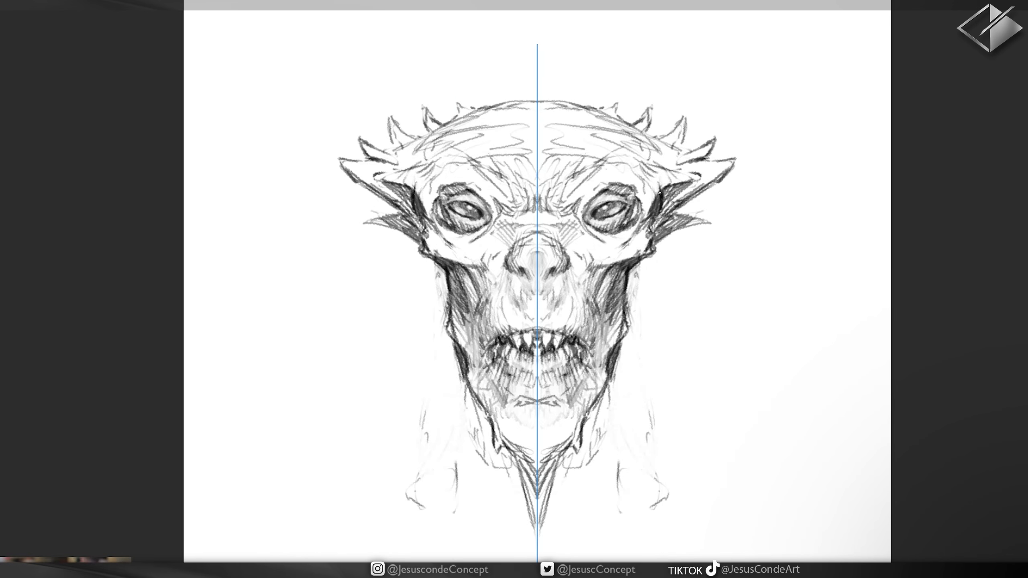
# Step: Lighten the forehead strokes with the Eraser and redraw the curved wrinkles across the forehead and brow
pyautogui.scroll(4, 648, 182)
pyautogui.moveTo(706, 168); pyautogui.dragTo(693, 220)
pyautogui.moveTo(652, 157); pyautogui.dragTo(626, 187)
pyautogui.moveTo(575, 162)
pyautogui.mouseDown()
pyautogui.moveTo(611, 139)
pyautogui.moveTo(600, 166)
pyautogui.mouseUp()
pyautogui.press('e')
pyautogui.moveTo(707, 169)
pyautogui.mouseDown()
pyautogui.moveTo(695, 202)
pyautogui.moveTo(511, 237)
pyautogui.mouseUp()
pyautogui.press('b')
pyautogui.moveTo(571, 162); pyautogui.dragTo(479, 179)
# Step: Reshape the large side horns into longer upward curves with ridges and redraw the smaller spikes along the head
pyautogui.moveTo(648, 237); pyautogui.dragTo(787, 227)
pyautogui.press('e')
pyautogui.moveTo(805, 216); pyautogui.dragTo(763, 276)
pyautogui.press('b')
pyautogui.moveTo(749, 237); pyautogui.dragTo(813, 215)
pyautogui.moveTo(771, 268); pyautogui.dragTo(830, 189)
pyautogui.moveTo(713, 235); pyautogui.dragTo(757, 181)
pyautogui.moveTo(830, 181); pyautogui.dragTo(812, 217)
pyautogui.moveTo(826, 204)
pyautogui.mouseDown()
pyautogui.moveTo(771, 269)
pyautogui.moveTo(729, 292)
pyautogui.mouseUp()
# Step: Hatch the cheekbones and the areas beside the nose, and redraw the lower outline of the nose
pyautogui.moveTo(330, 360); pyautogui.dragTo(317, 383)
pyautogui.moveTo(321, 352); pyautogui.dragTo(309, 369)
pyautogui.moveTo(380, 367); pyautogui.dragTo(396, 395)
pyautogui.moveTo(439, 365)
pyautogui.mouseDown()
pyautogui.moveTo(429, 404)
pyautogui.moveTo(477, 432)
pyautogui.mouseUp()
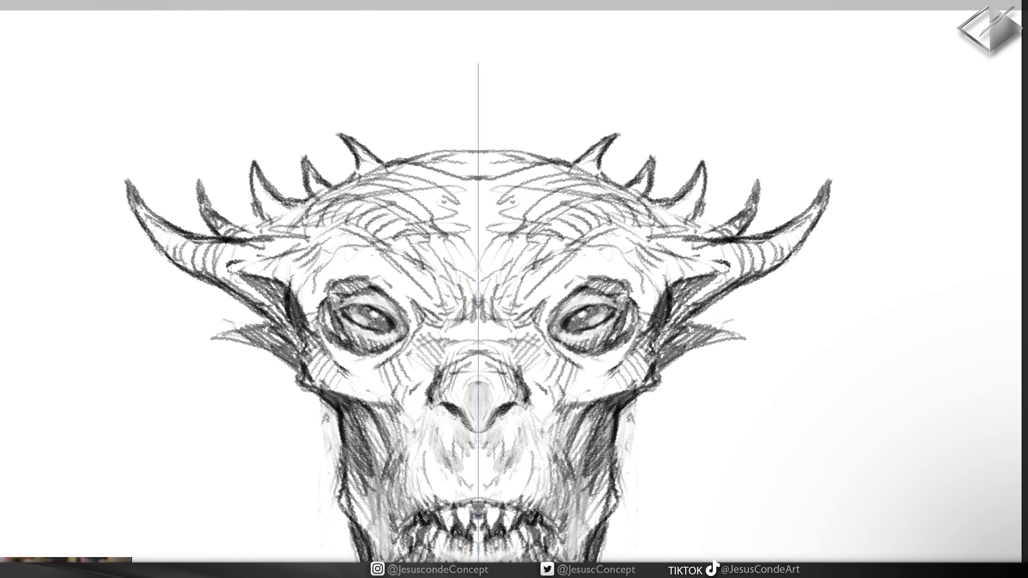
pyautogui.moveTo(435, 407); pyautogui.dragTo(478, 430)
# Step: Lighten stray strokes on the lower face and around the brow with the Eraser
pyautogui.press('z')
pyautogui.moveTo(644, 278); pyautogui.dragTo(595, 278)
pyautogui.press('e')
pyautogui.moveTo(524, 457); pyautogui.dragTo(485, 502)
pyautogui.moveTo(477, 329); pyautogui.dragTo(508, 329)
# Step: Strengthen the jaw contours with the pencil brush and outline a pointed chin
pyautogui.press('b')
pyautogui.moveTo(515, 384)
pyautogui.mouseDown()
pyautogui.moveTo(534, 421)
pyautogui.moveTo(524, 417)
pyautogui.moveTo(520, 484)
pyautogui.mouseUp()
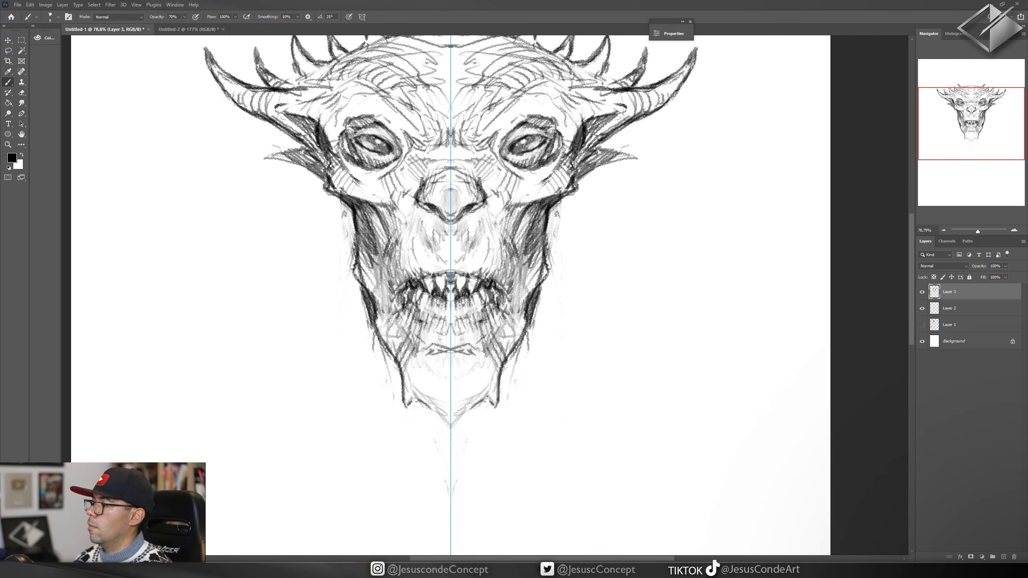
pyautogui.moveTo(487, 397); pyautogui.dragTo(455, 419)
pyautogui.moveTo(546, 273); pyautogui.dragTo(530, 381)
pyautogui.moveTo(600, 264); pyautogui.dragTo(582, 263)
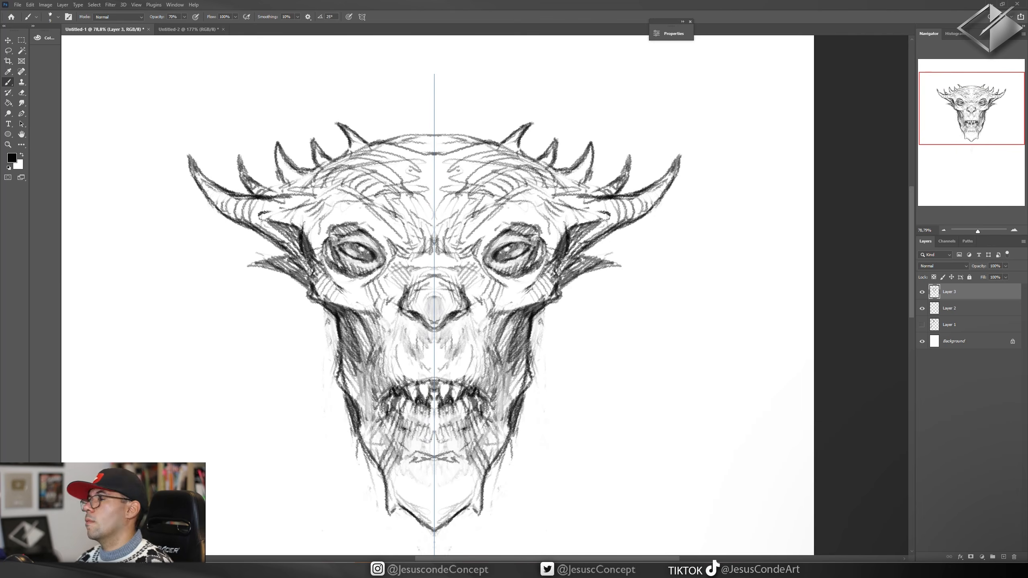
# Step: Erase the dark shading inside the eyes to leave them pale and draw heavy frown lines from the inner brows
pyautogui.press('z')
pyautogui.click(497, 287)
pyautogui.moveTo(498, 288); pyautogui.dragTo(548, 268)
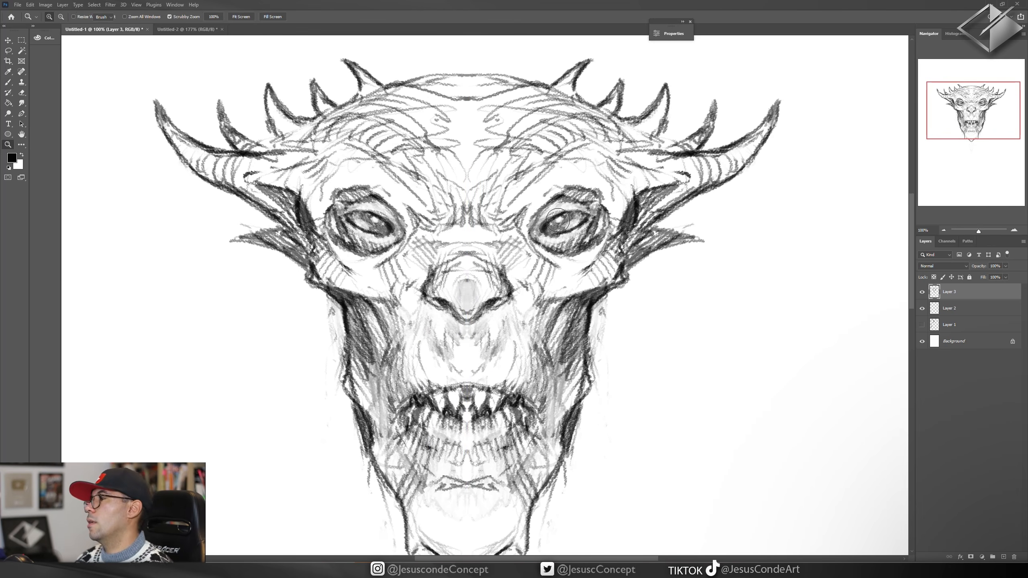
pyautogui.press('e')
pyautogui.moveTo(570, 217)
pyautogui.mouseDown()
pyautogui.moveTo(537, 234)
pyautogui.moveTo(558, 216)
pyautogui.mouseUp()
pyautogui.press('b')
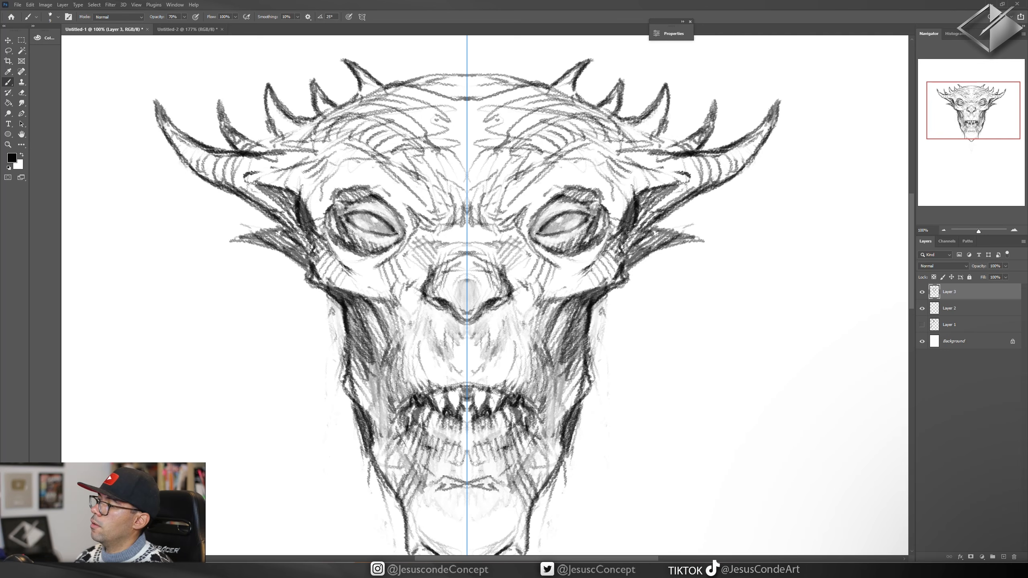
pyautogui.moveTo(587, 214)
pyautogui.mouseDown()
pyautogui.moveTo(569, 230)
pyautogui.moveTo(533, 222)
pyautogui.moveTo(514, 231)
pyautogui.moveTo(518, 239)
pyautogui.moveTo(511, 230)
pyautogui.moveTo(542, 191)
pyautogui.moveTo(494, 232)
pyautogui.mouseUp()
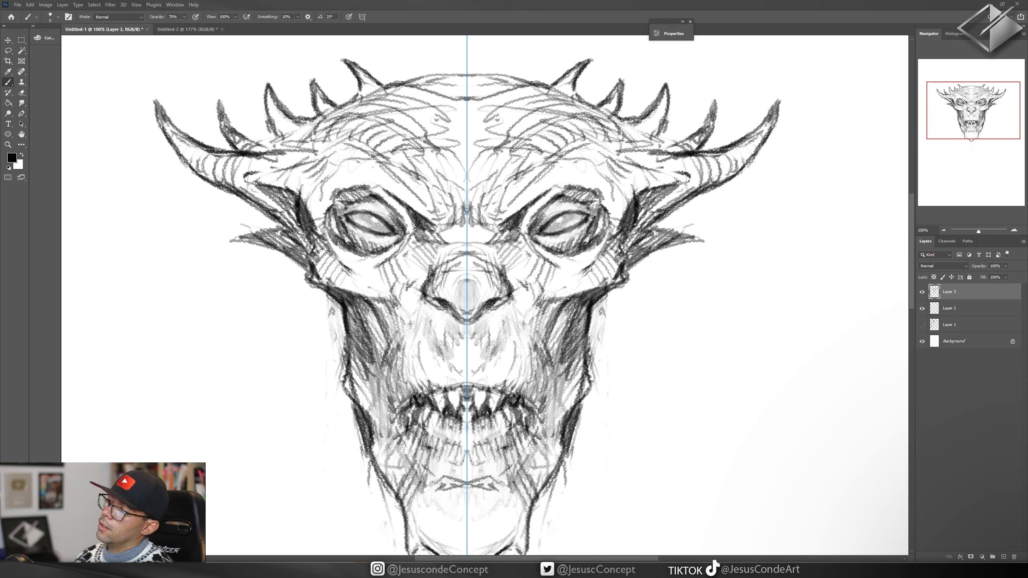
# Step: Add hatching from beside the nose down to the mouth and shade the area above the upper lip
pyautogui.moveTo(517, 291)
pyautogui.mouseDown()
pyautogui.moveTo(535, 330)
pyautogui.moveTo(473, 353)
pyautogui.moveTo(469, 369)
pyautogui.moveTo(503, 385)
pyautogui.mouseUp()
pyautogui.moveTo(483, 388)
pyautogui.mouseDown()
pyautogui.moveTo(482, 375)
pyautogui.moveTo(500, 369)
pyautogui.moveTo(521, 382)
pyautogui.mouseUp()
pyautogui.press('z')
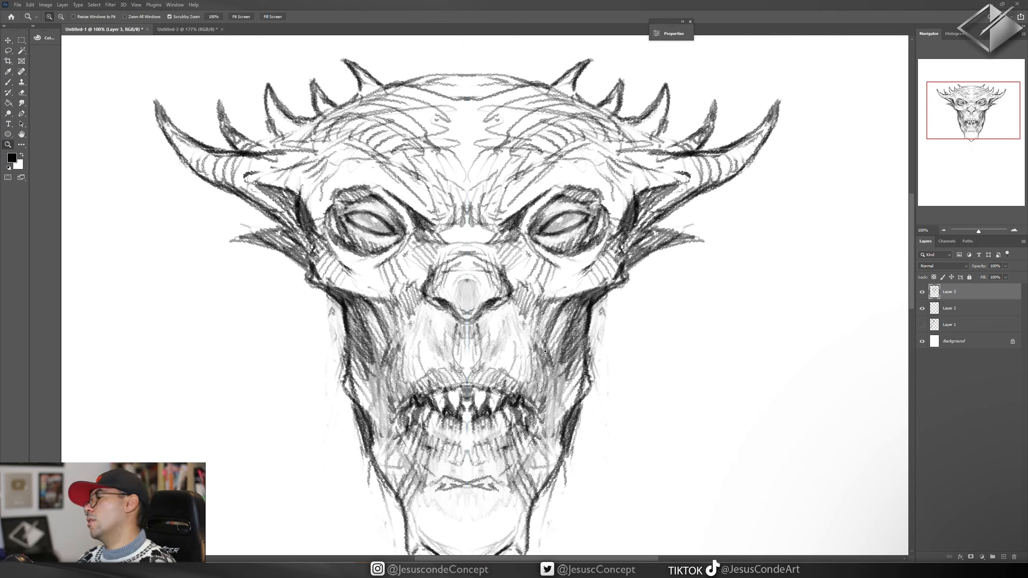
pyautogui.moveTo(567, 338); pyautogui.dragTo(549, 344)
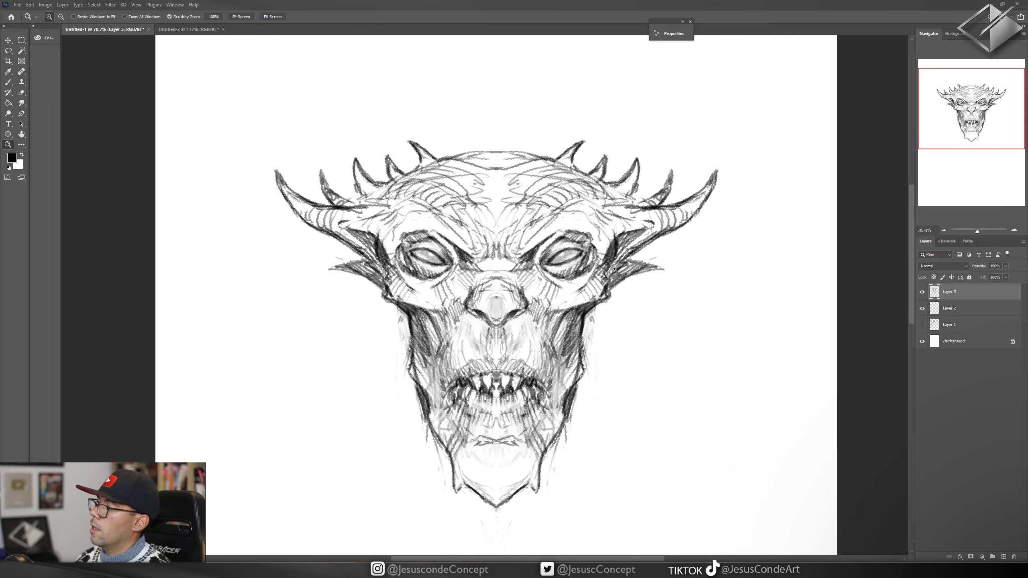
# Step: Lighten the stray strokes outside the jaw and the hatching on the lower cheeks with the Eraser
pyautogui.moveTo(617, 261); pyautogui.dragTo(635, 261)
pyautogui.press('e')
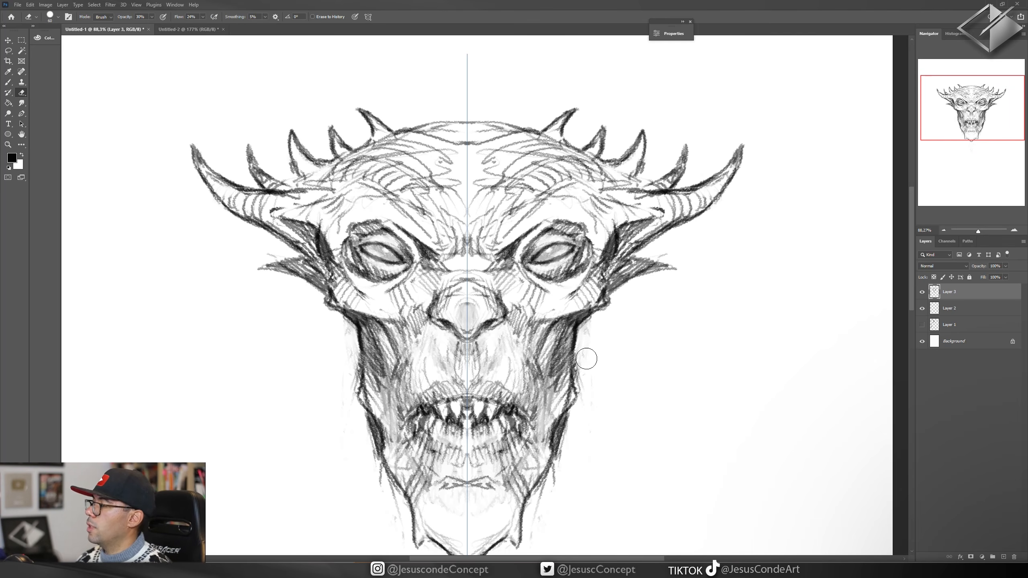
pyautogui.moveTo(588, 361); pyautogui.dragTo(595, 392)
pyautogui.moveTo(575, 449)
pyautogui.mouseDown()
pyautogui.moveTo(566, 486)
pyautogui.moveTo(546, 501)
pyautogui.moveTo(547, 485)
pyautogui.mouseUp()
pyautogui.moveTo(545, 437); pyautogui.dragTo(549, 357)
# Step: Replace the crease above the chin with a dark lower lip line and shading around a rounded chin
pyautogui.press('b')
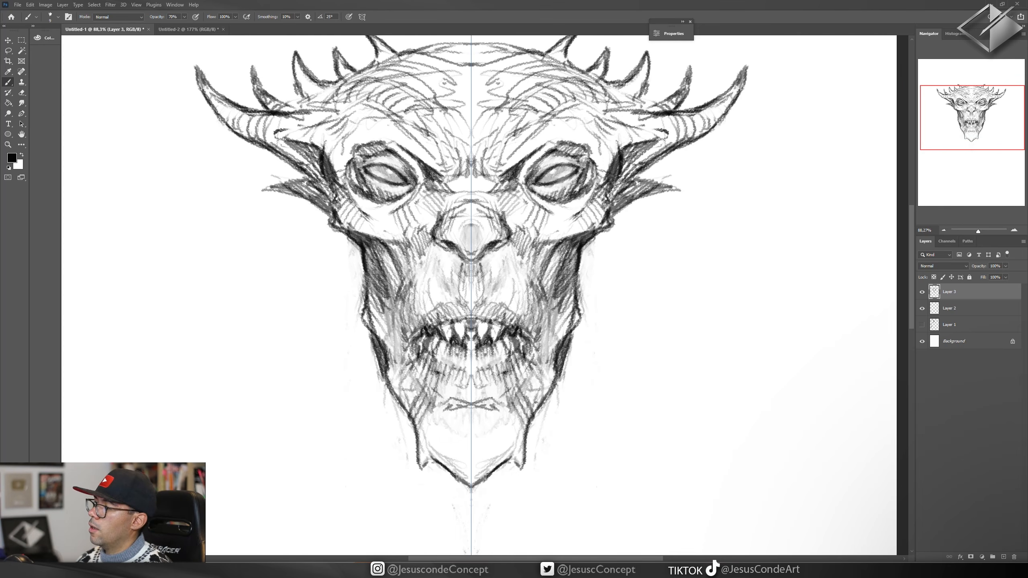
pyautogui.moveTo(535, 402)
pyautogui.mouseDown()
pyautogui.moveTo(540, 376)
pyautogui.moveTo(536, 402)
pyautogui.moveTo(555, 368)
pyautogui.moveTo(531, 412)
pyautogui.mouseUp()
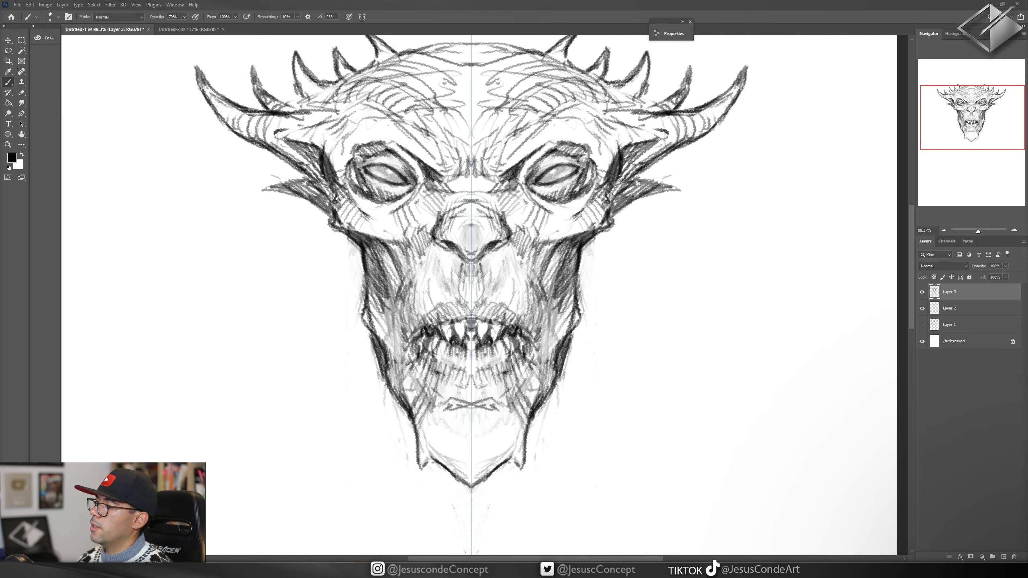
pyautogui.moveTo(517, 448)
pyautogui.mouseDown()
pyautogui.moveTo(498, 465)
pyautogui.moveTo(514, 417)
pyautogui.moveTo(507, 435)
pyautogui.moveTo(495, 420)
pyautogui.moveTo(508, 415)
pyautogui.moveTo(490, 408)
pyautogui.moveTo(504, 412)
pyautogui.moveTo(497, 388)
pyautogui.moveTo(493, 407)
pyautogui.moveTo(511, 398)
pyautogui.moveTo(491, 410)
pyautogui.moveTo(507, 390)
pyautogui.moveTo(478, 369)
pyautogui.moveTo(475, 391)
pyautogui.moveTo(483, 390)
pyautogui.moveTo(464, 406)
pyautogui.moveTo(476, 389)
pyautogui.moveTo(495, 396)
pyautogui.moveTo(471, 397)
pyautogui.moveTo(492, 391)
pyautogui.moveTo(506, 404)
pyautogui.moveTo(480, 398)
pyautogui.moveTo(466, 417)
pyautogui.moveTo(491, 405)
pyautogui.moveTo(472, 407)
pyautogui.moveTo(485, 399)
pyautogui.moveTo(461, 388)
pyautogui.moveTo(466, 373)
pyautogui.moveTo(496, 380)
pyautogui.mouseUp()
pyautogui.press('e')
pyautogui.press('b')
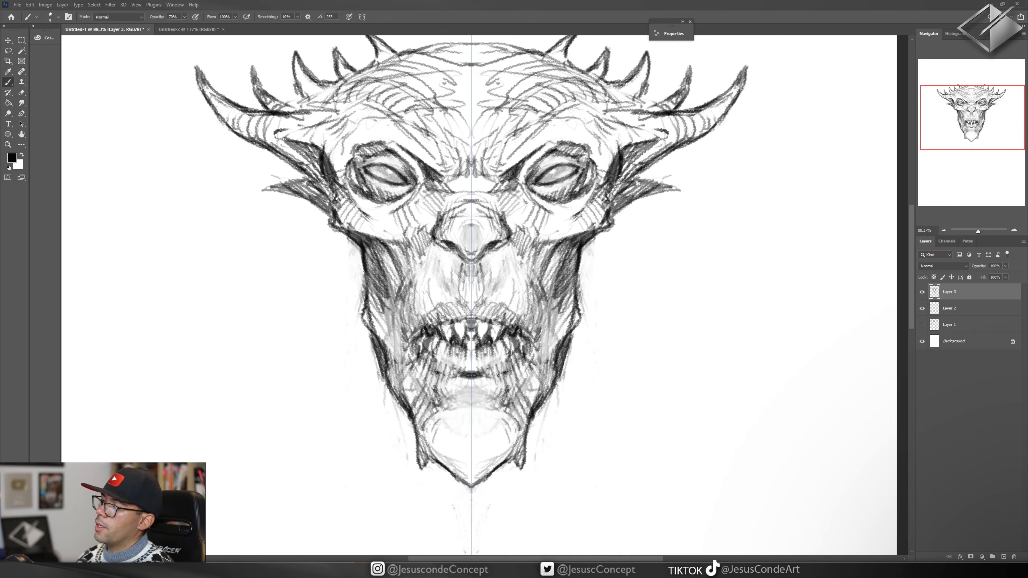
pyautogui.press('z')
pyautogui.moveTo(542, 340); pyautogui.dragTo(511, 340)
pyautogui.moveTo(574, 308); pyautogui.dragTo(583, 272)
pyautogui.moveTo(553, 260); pyautogui.dragTo(591, 291)
pyautogui.press('b')
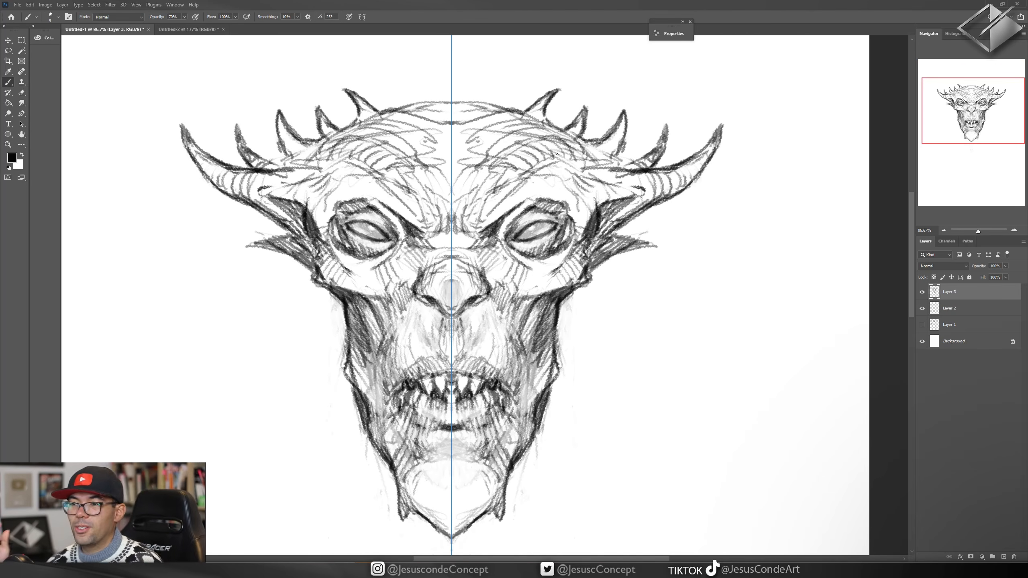